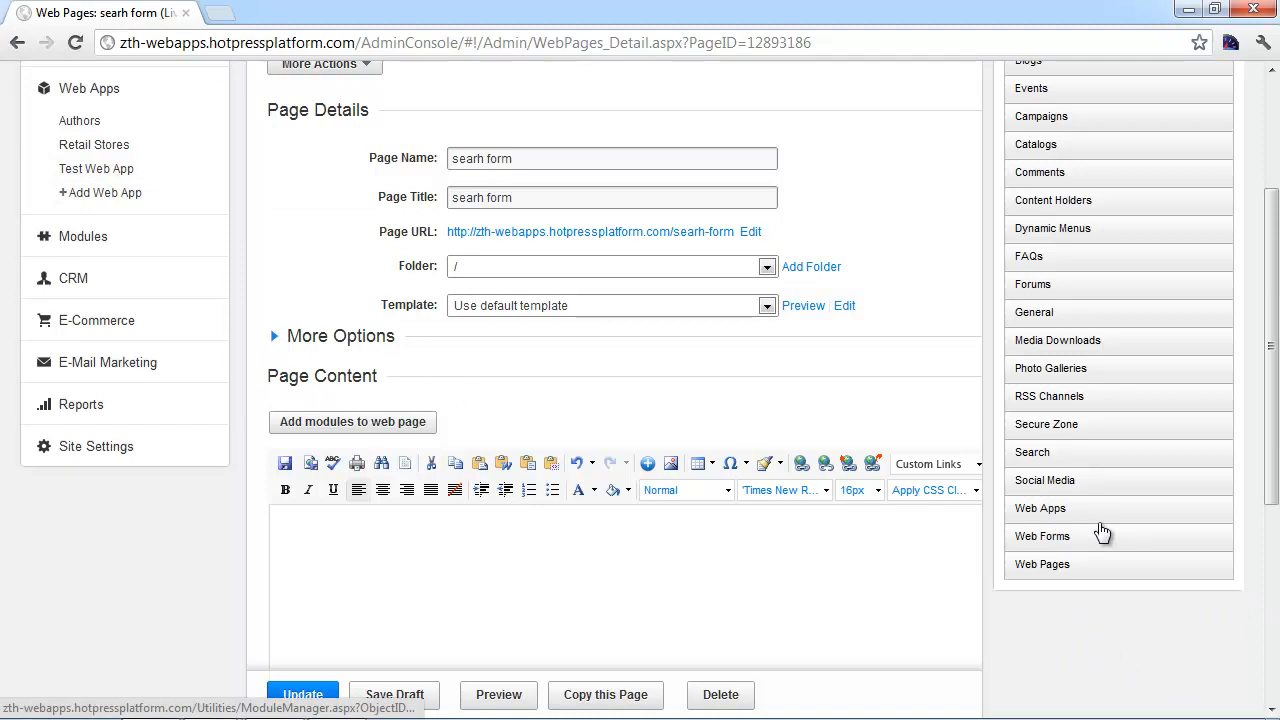
Insert a Web Apps Search Form module for Test Web App into the page content.
{"action": "left_click", "coordinate": [1050, 510]}
{"action": "scroll", "coordinate": [1040, 520], "scroll_direction": "down", "scroll_amount": 2}
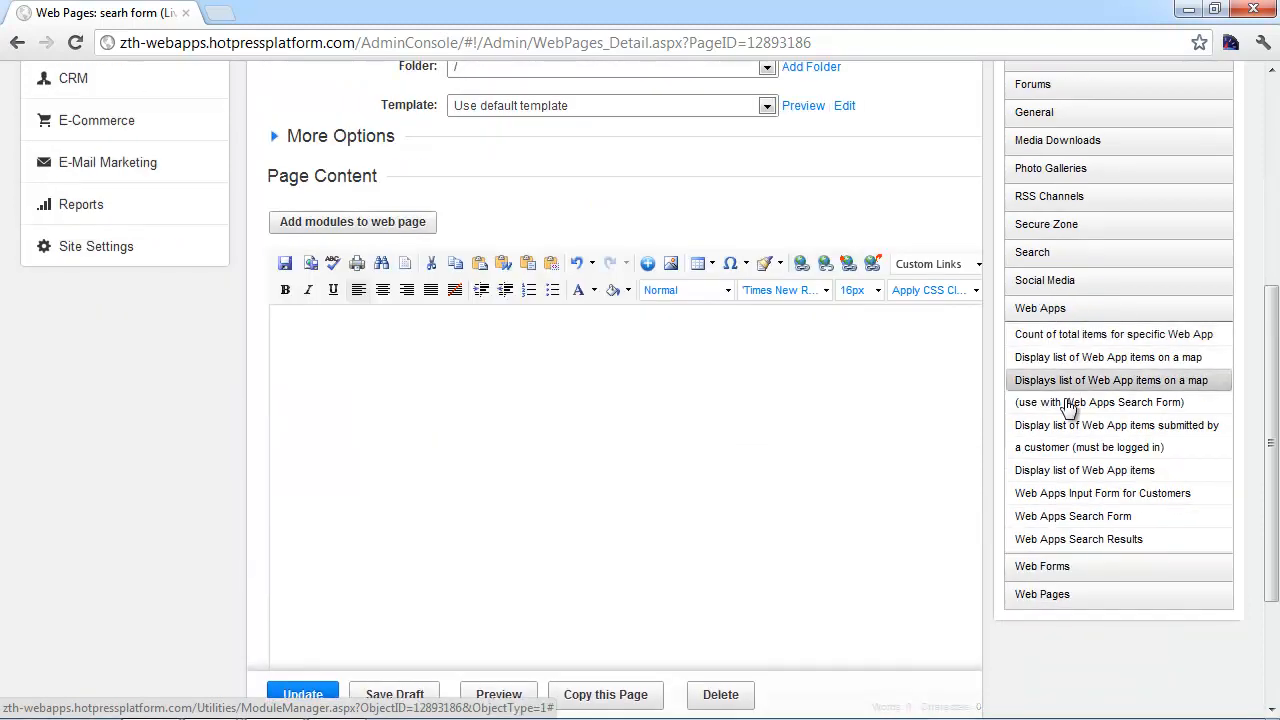
{"action": "left_click", "coordinate": [1073, 518]}
{"action": "scroll", "coordinate": [1150, 484], "scroll_direction": "up", "scroll_amount": 2}
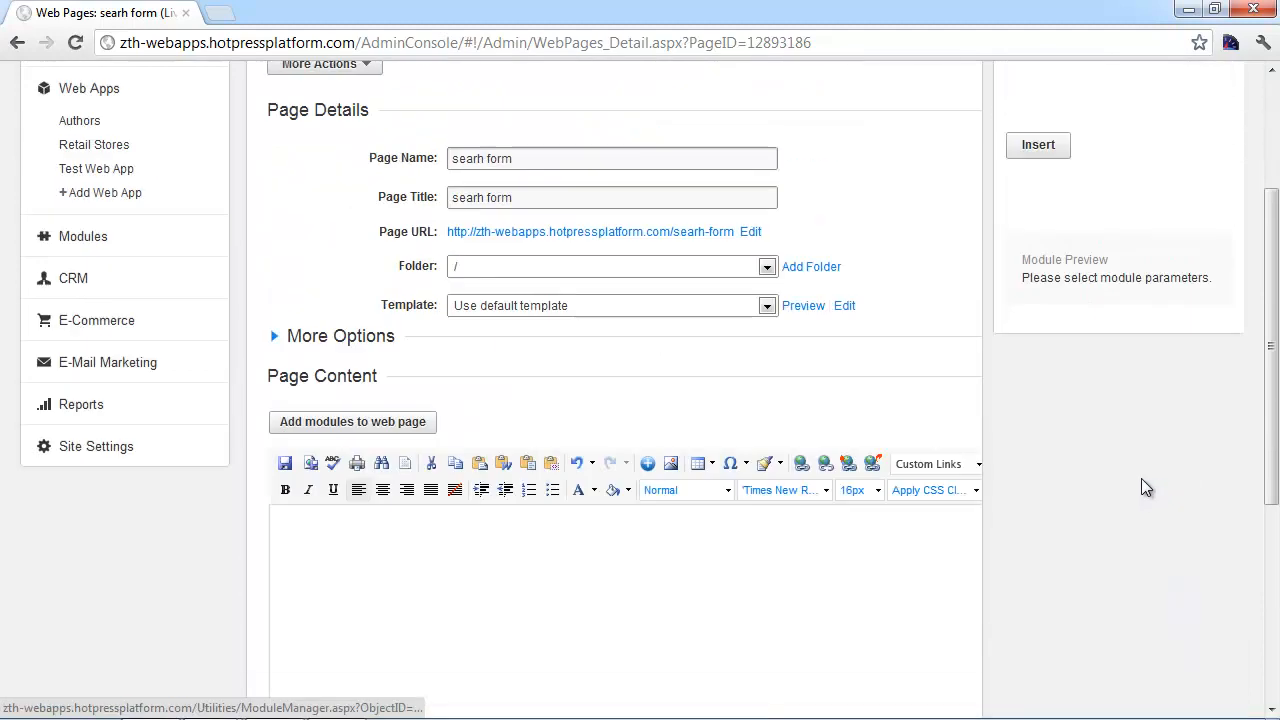
{"action": "scroll", "coordinate": [1141, 480], "scroll_direction": "up", "scroll_amount": 2}
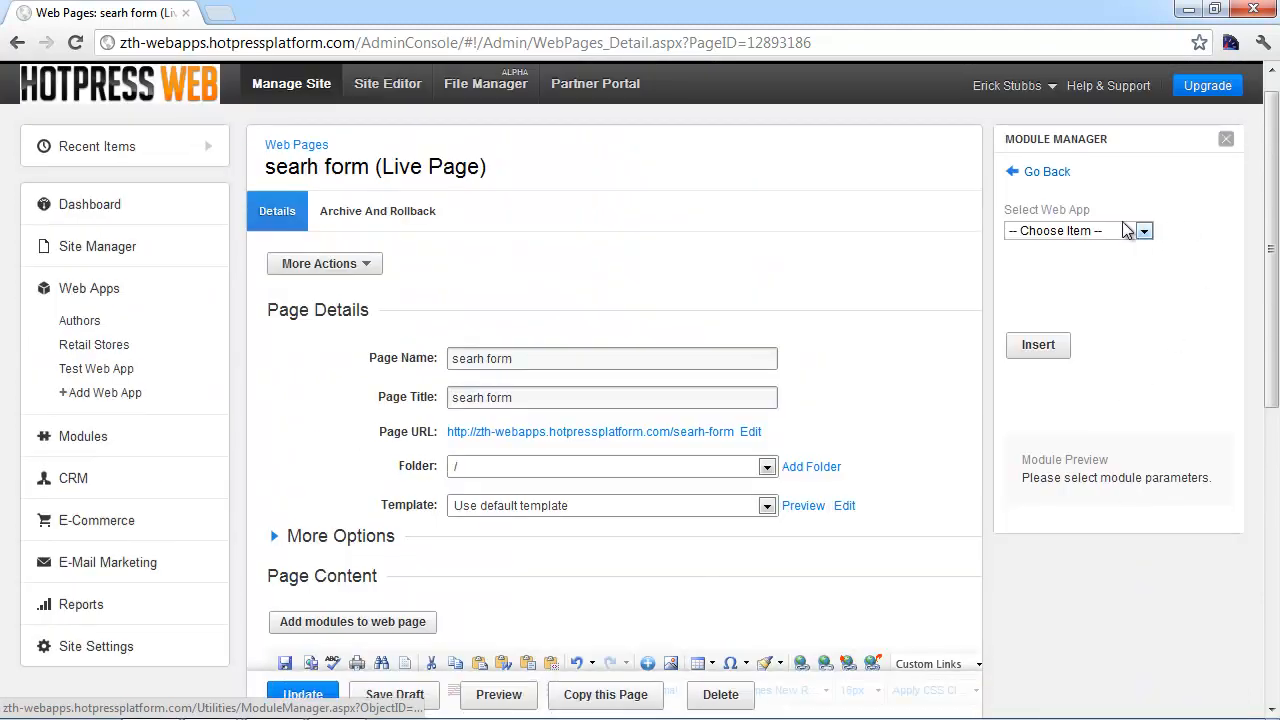
{"action": "left_click", "coordinate": [1115, 232]}
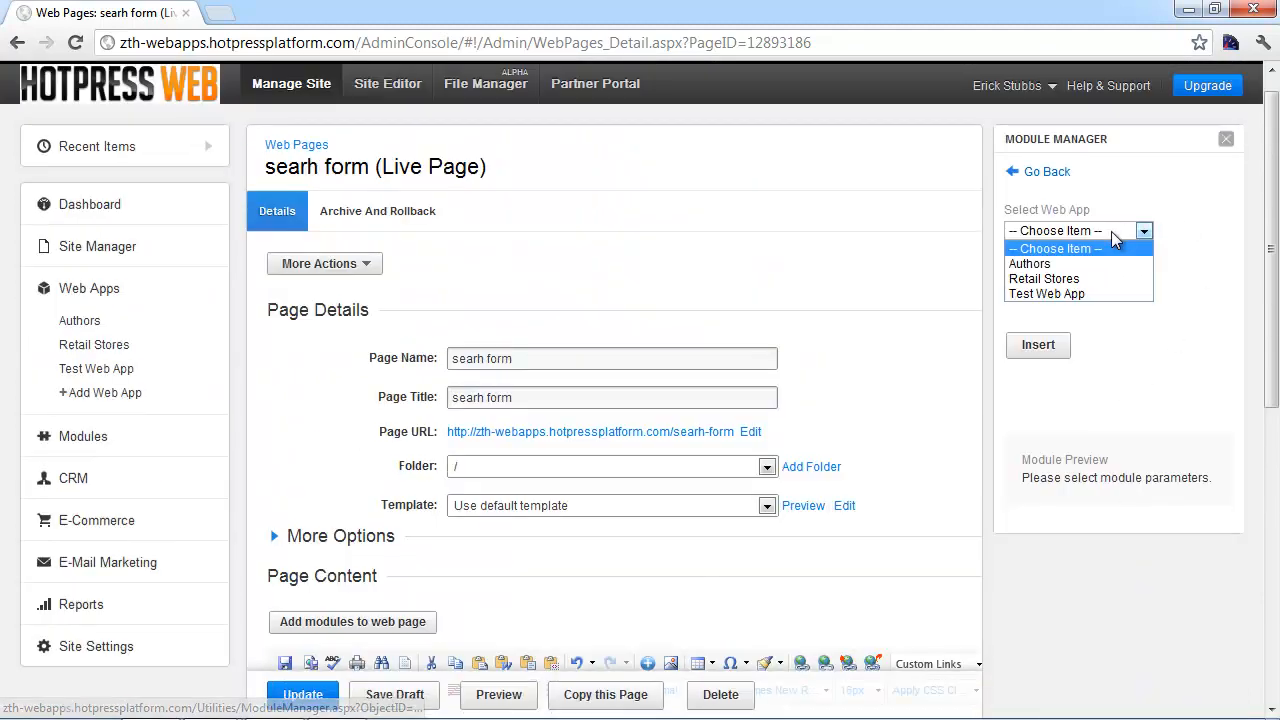
{"action": "left_click", "coordinate": [1072, 292]}
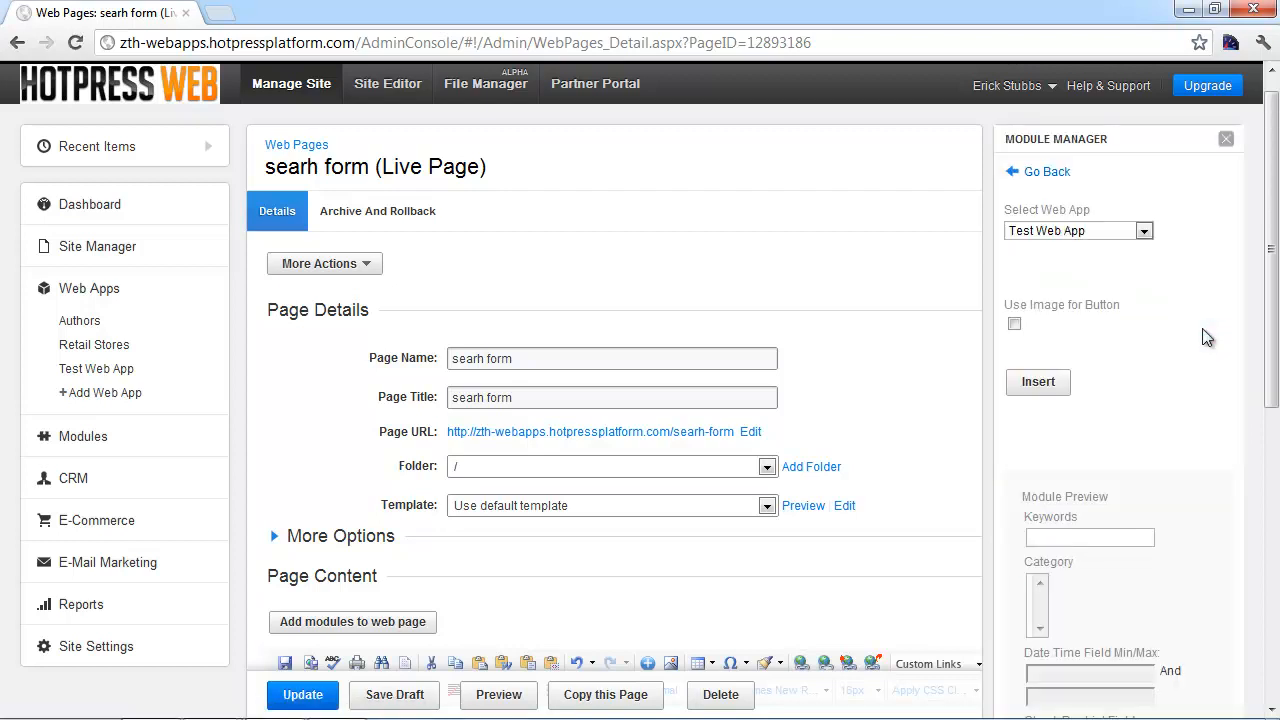
{"action": "scroll", "coordinate": [1205, 335], "scroll_direction": "down", "scroll_amount": 1}
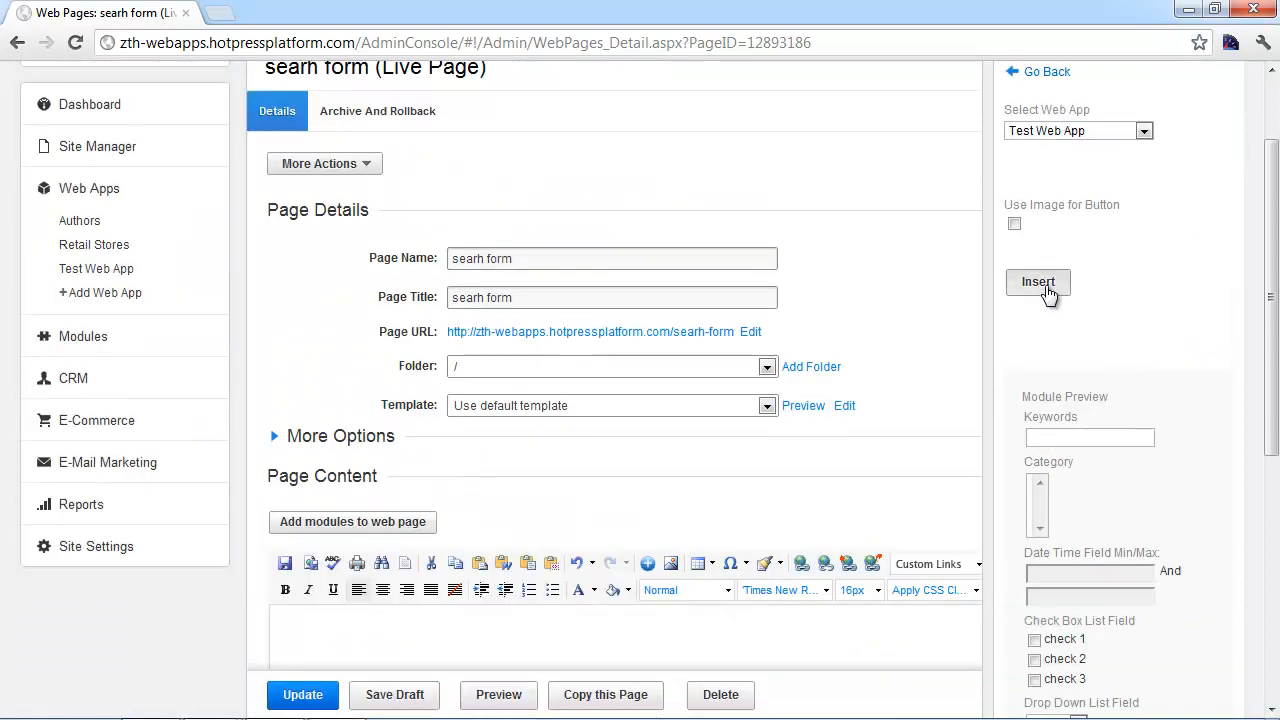
{"action": "left_click", "coordinate": [1038, 283]}
Review the inserted search form's fields down to the end and highlight the {module_webappsresults} tag below it.
{"action": "scroll", "coordinate": [1162, 310], "scroll_direction": "down", "scroll_amount": 4}
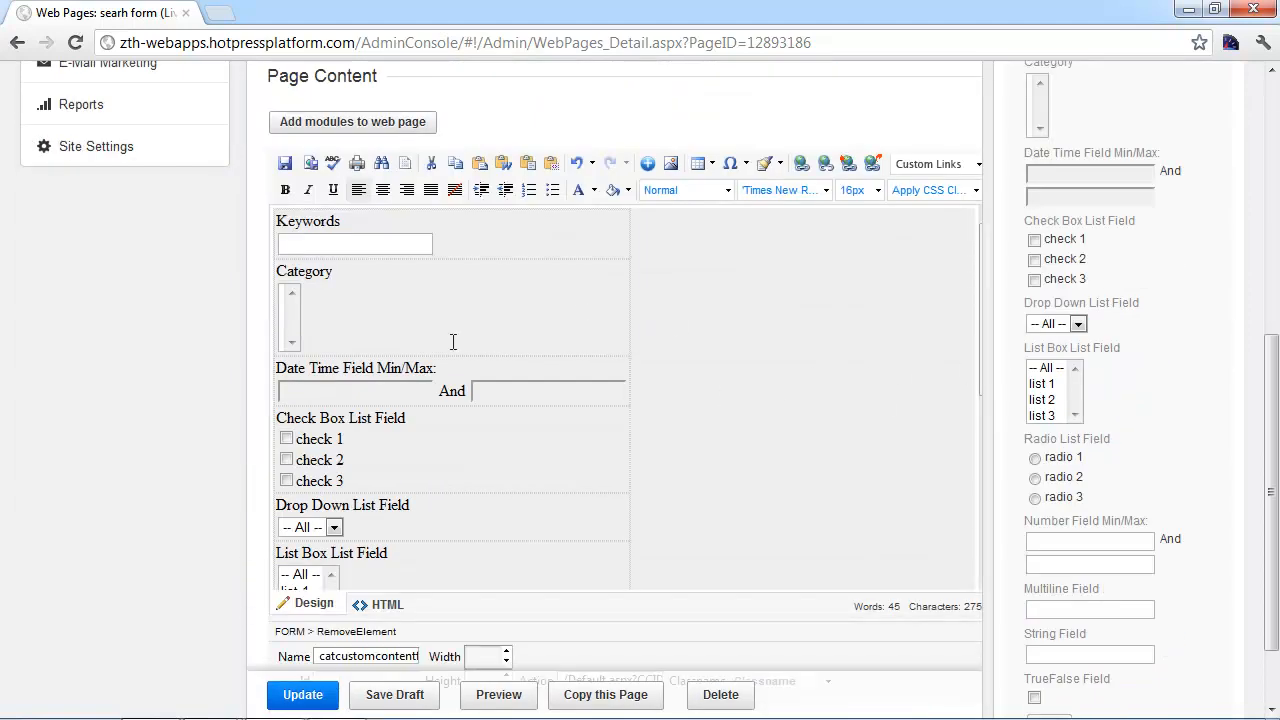
{"action": "scroll", "coordinate": [520, 320], "scroll_direction": "up", "scroll_amount": 1}
{"action": "scroll", "coordinate": [580, 406], "scroll_direction": "down", "scroll_amount": 3}
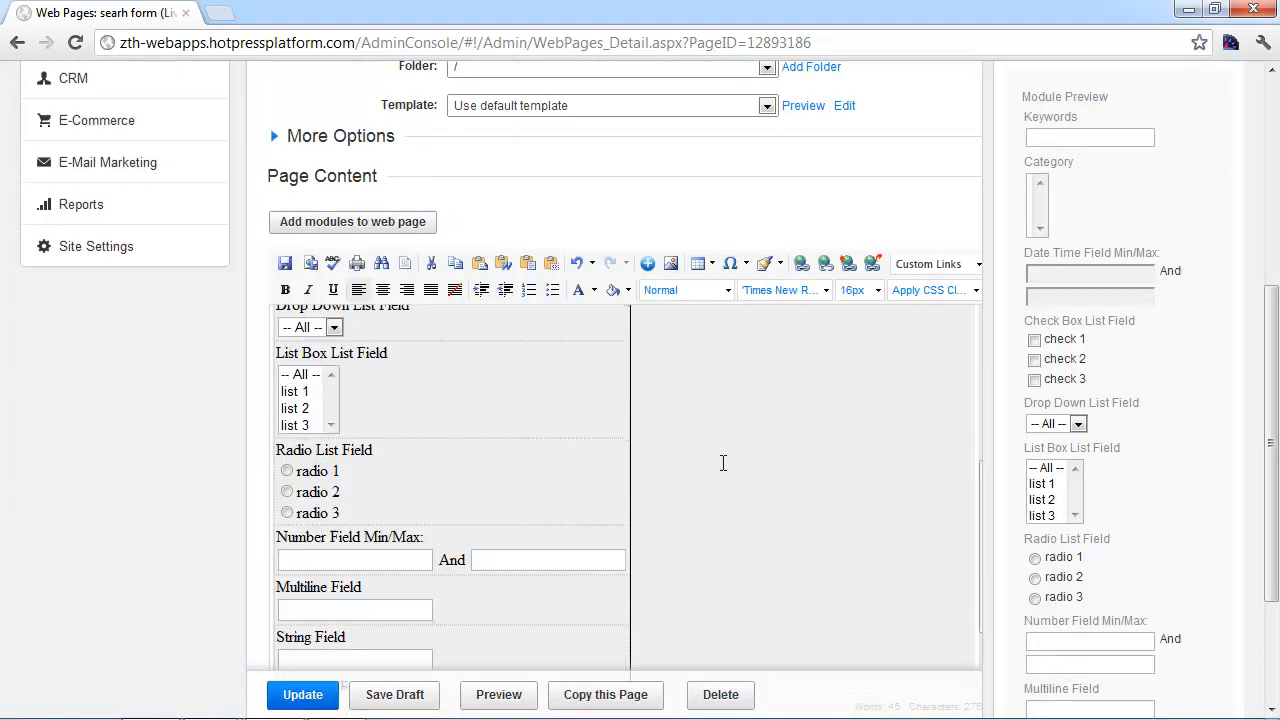
{"action": "scroll", "coordinate": [714, 466], "scroll_direction": "down", "scroll_amount": 6}
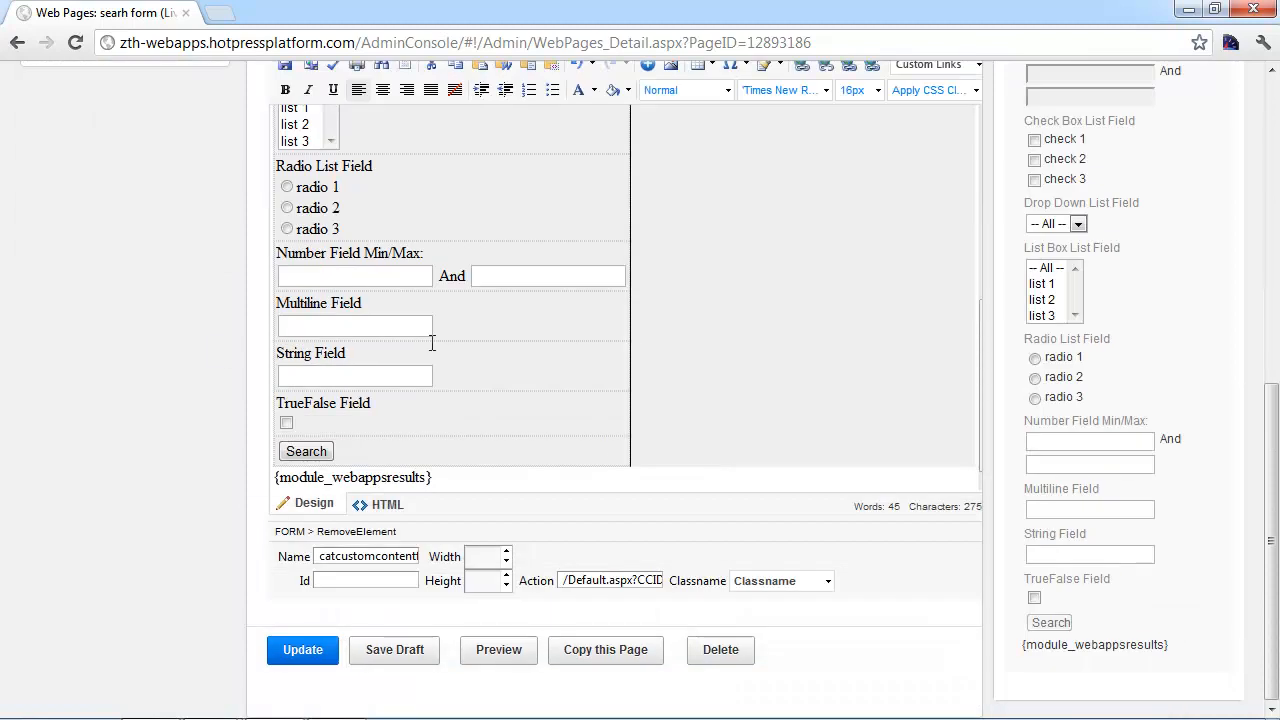
{"action": "left_click_drag", "start_coordinate": [437, 476], "coordinate": [276, 477]}
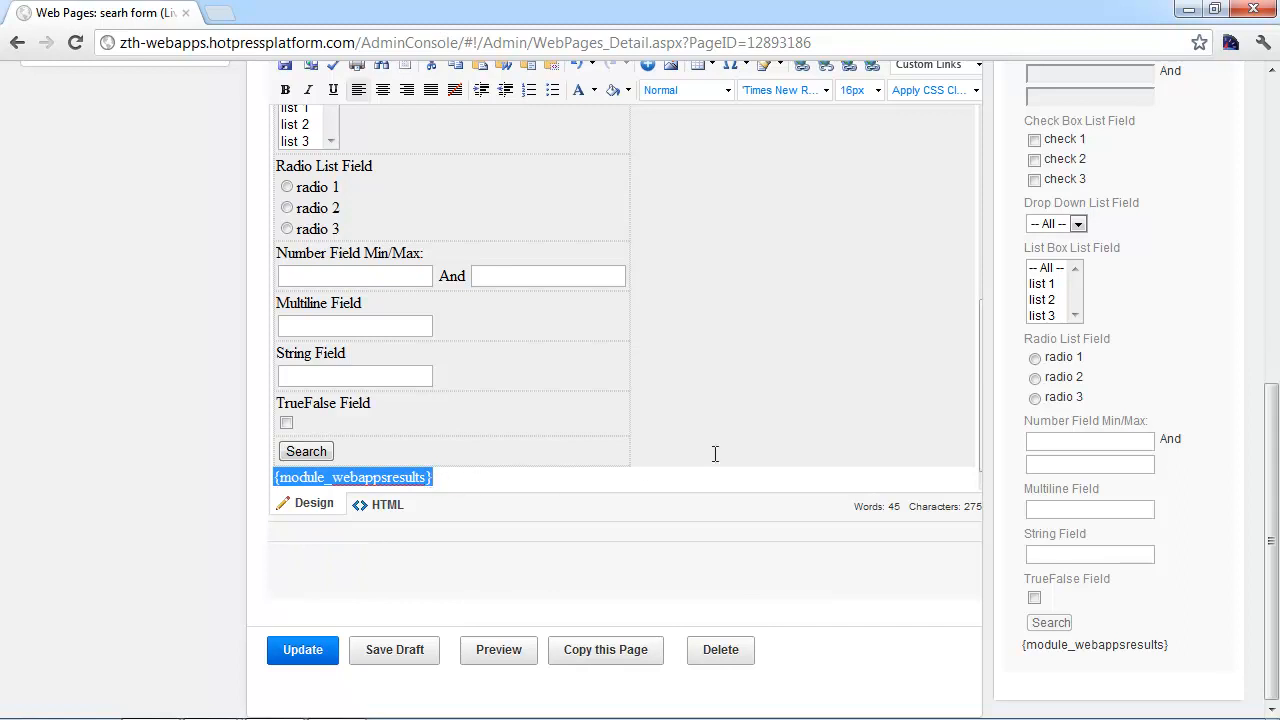
Go back to the module list and expand the Web Apps modules.
{"action": "scroll", "coordinate": [1129, 197], "scroll_direction": "up", "scroll_amount": 5}
{"action": "left_click", "coordinate": [1062, 132]}
{"action": "left_click", "coordinate": [1063, 150]}
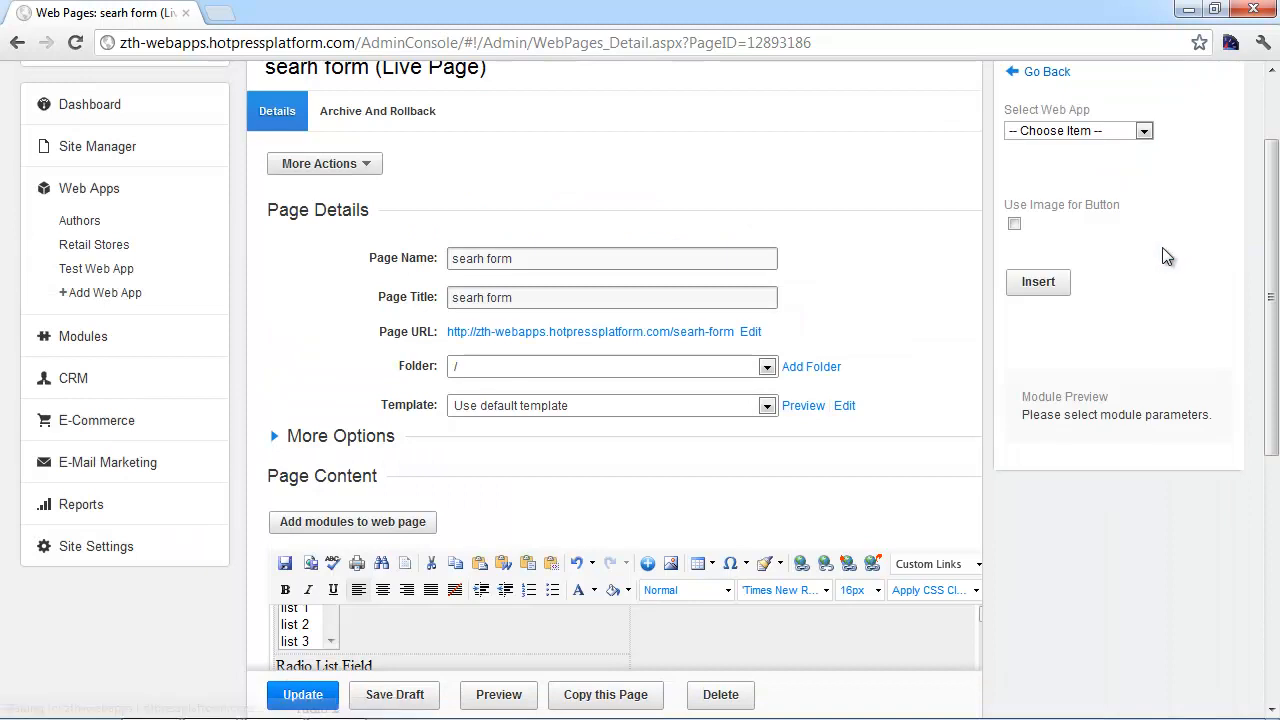
{"action": "left_click", "coordinate": [1040, 72]}
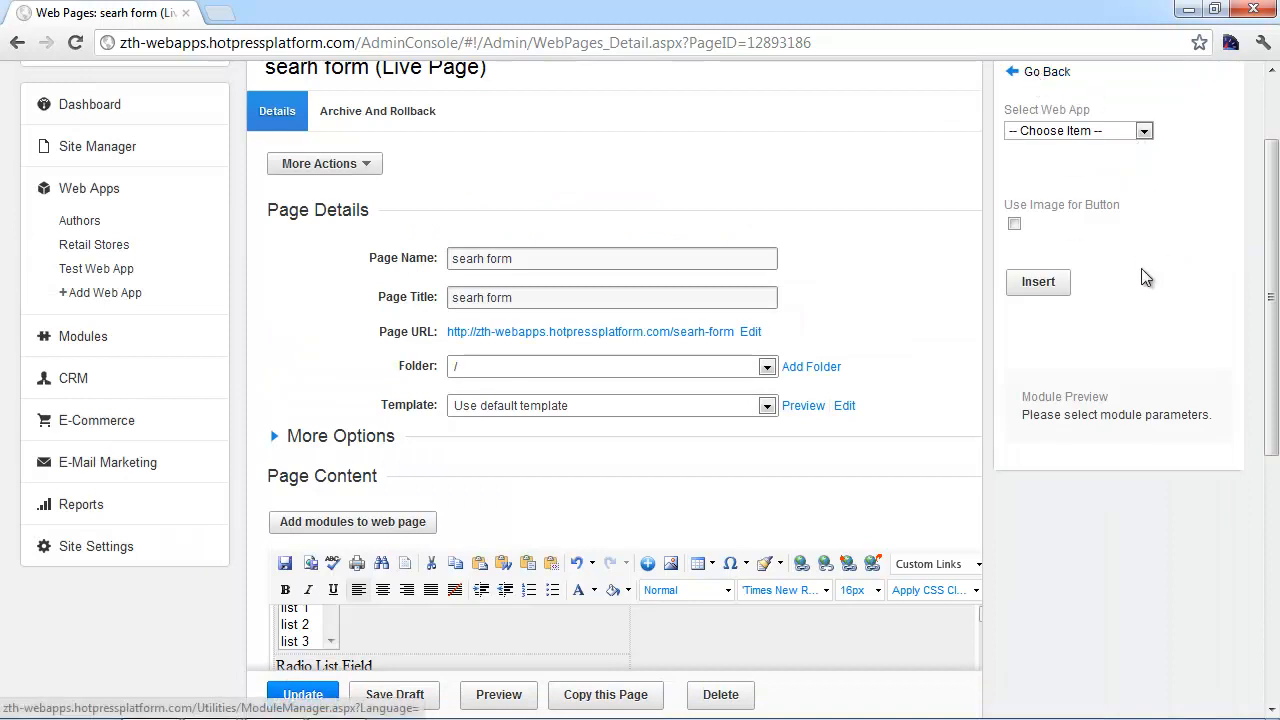
{"action": "scroll", "coordinate": [1145, 278], "scroll_direction": "down", "scroll_amount": 2}
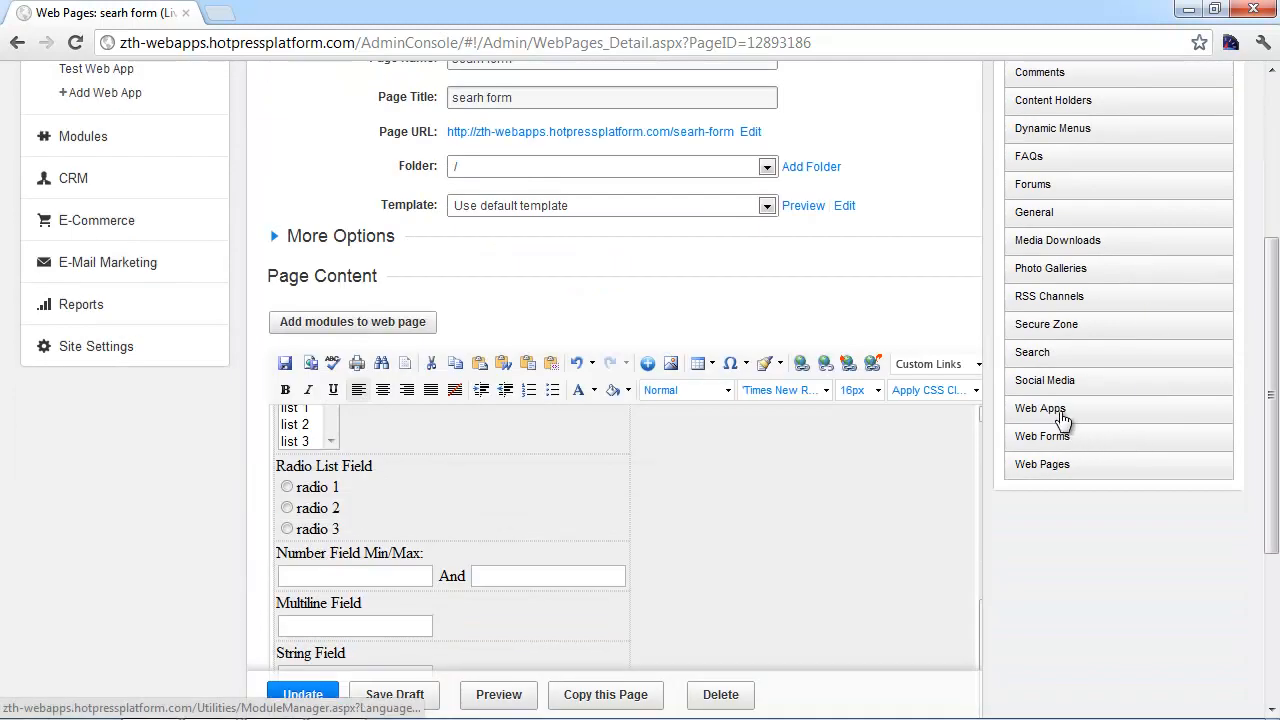
{"action": "left_click", "coordinate": [1062, 418]}
{"action": "scroll", "coordinate": [1080, 430], "scroll_direction": "down", "scroll_amount": 2}
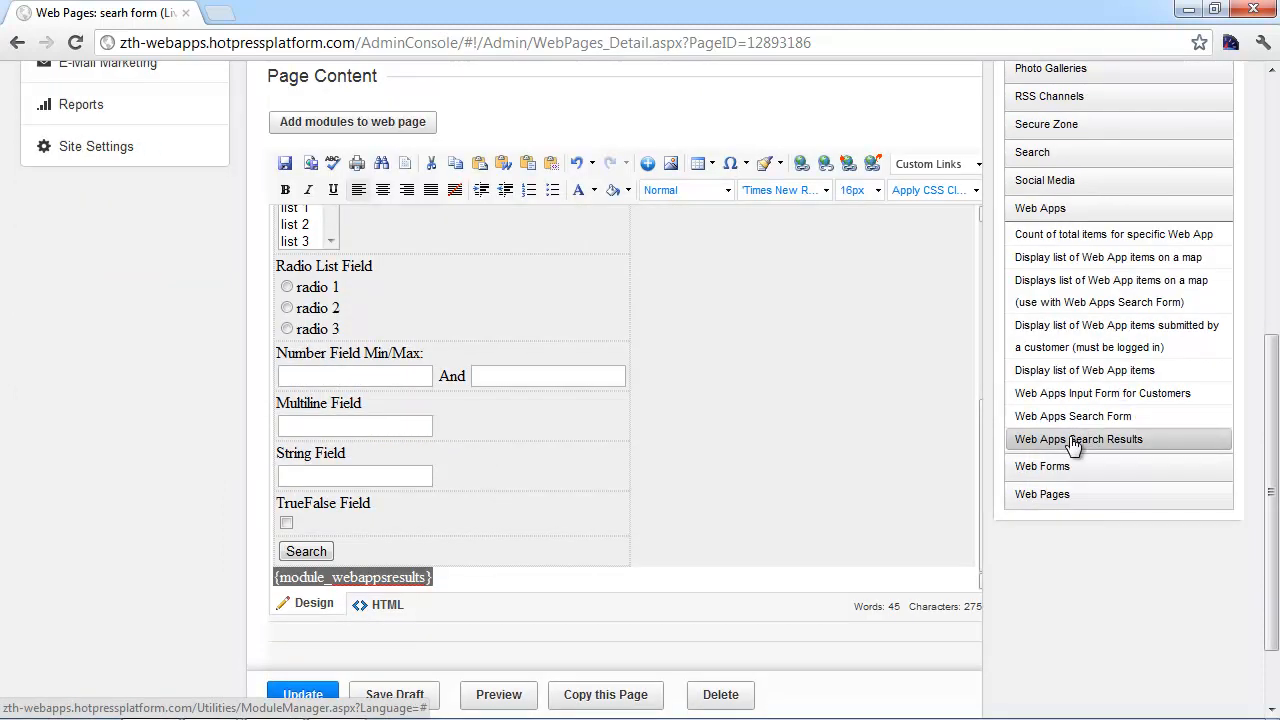
Delete the {module_webappsresults} tag beneath the search form.
{"action": "left_click_drag", "start_coordinate": [478, 582], "coordinate": [291, 577]}
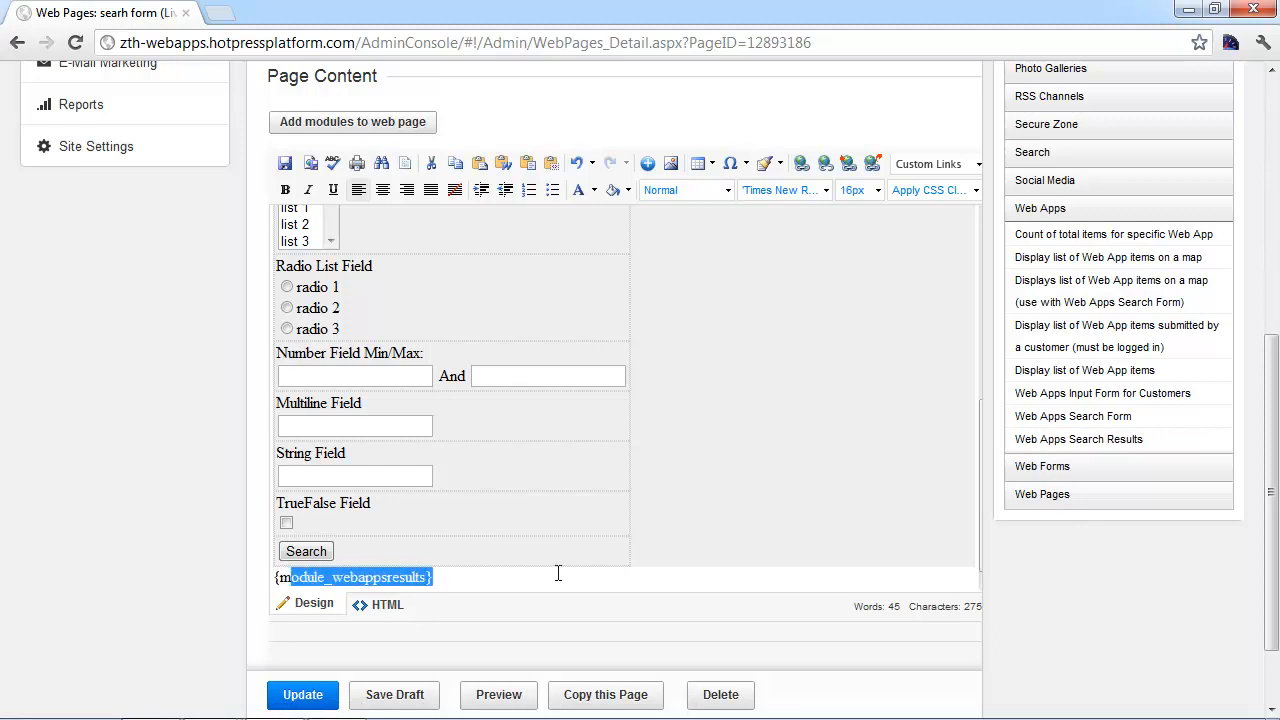
{"action": "key", "text": "BackSpace"}
{"action": "key", "text": "BackSpace"}
{"action": "key", "text": "BackSpace"}
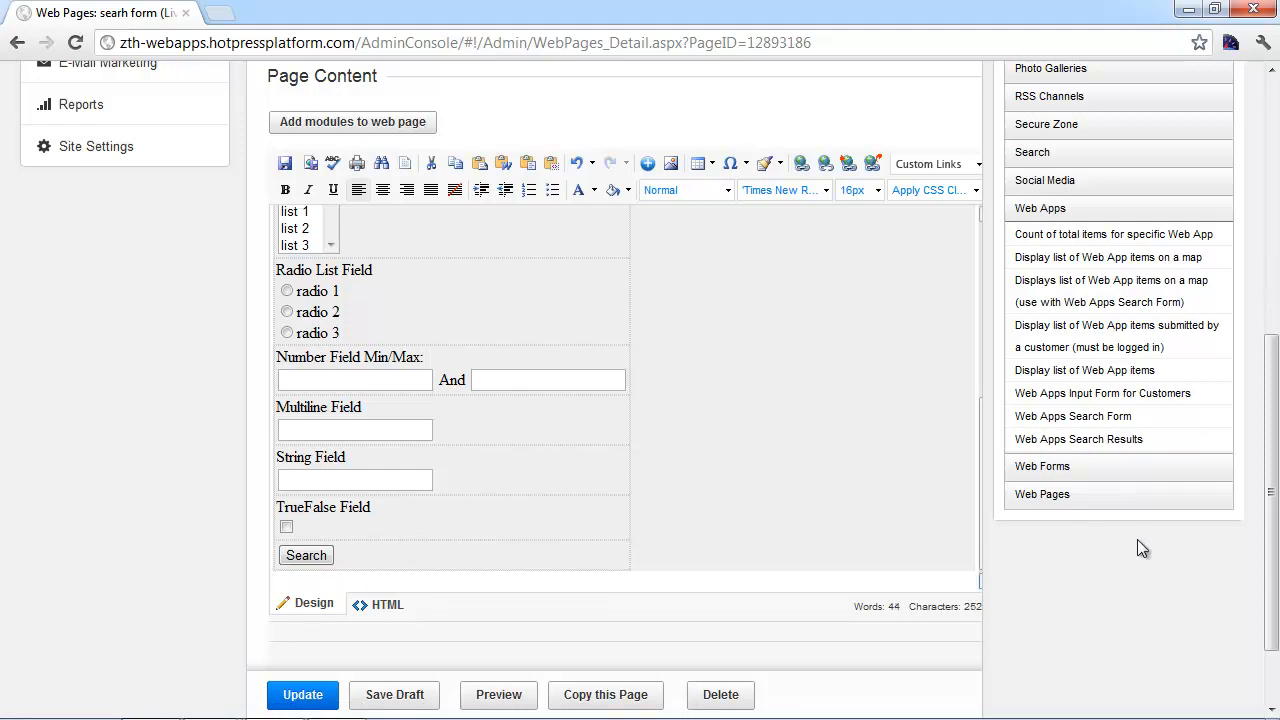
Insert a Web Apps Search Results module below the form, customized with the backup template, -1 results per page and row length 1.
{"action": "left_click", "coordinate": [1118, 445]}
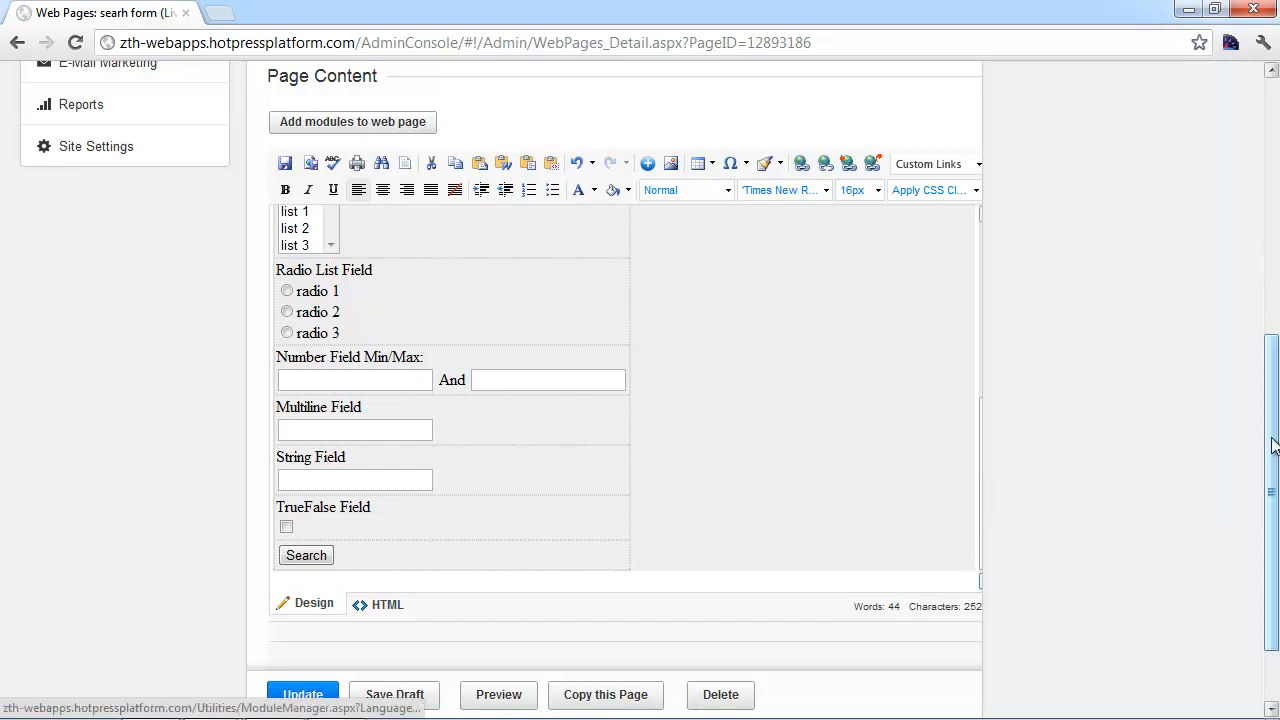
{"action": "left_click_drag", "start_coordinate": [1268, 443], "coordinate": [1197, 272]}
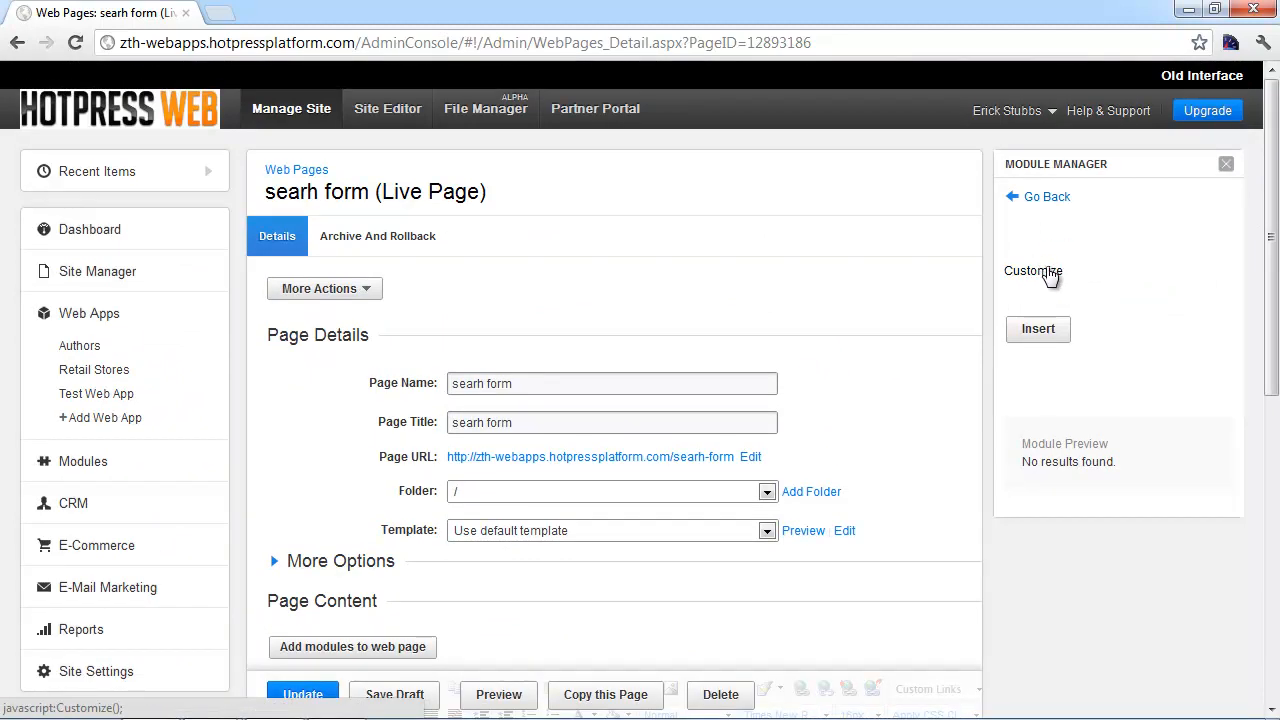
{"action": "left_click", "coordinate": [1050, 278]}
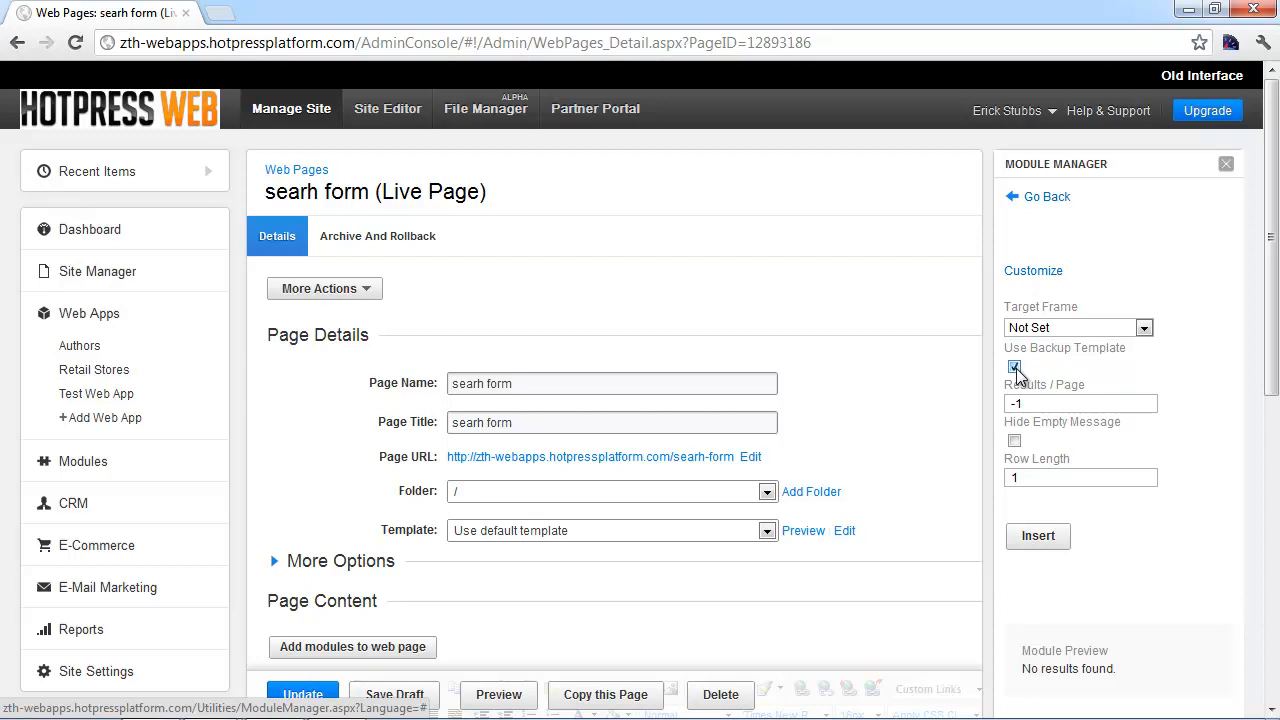
{"action": "scroll", "coordinate": [1248, 404], "scroll_direction": "down", "scroll_amount": 2}
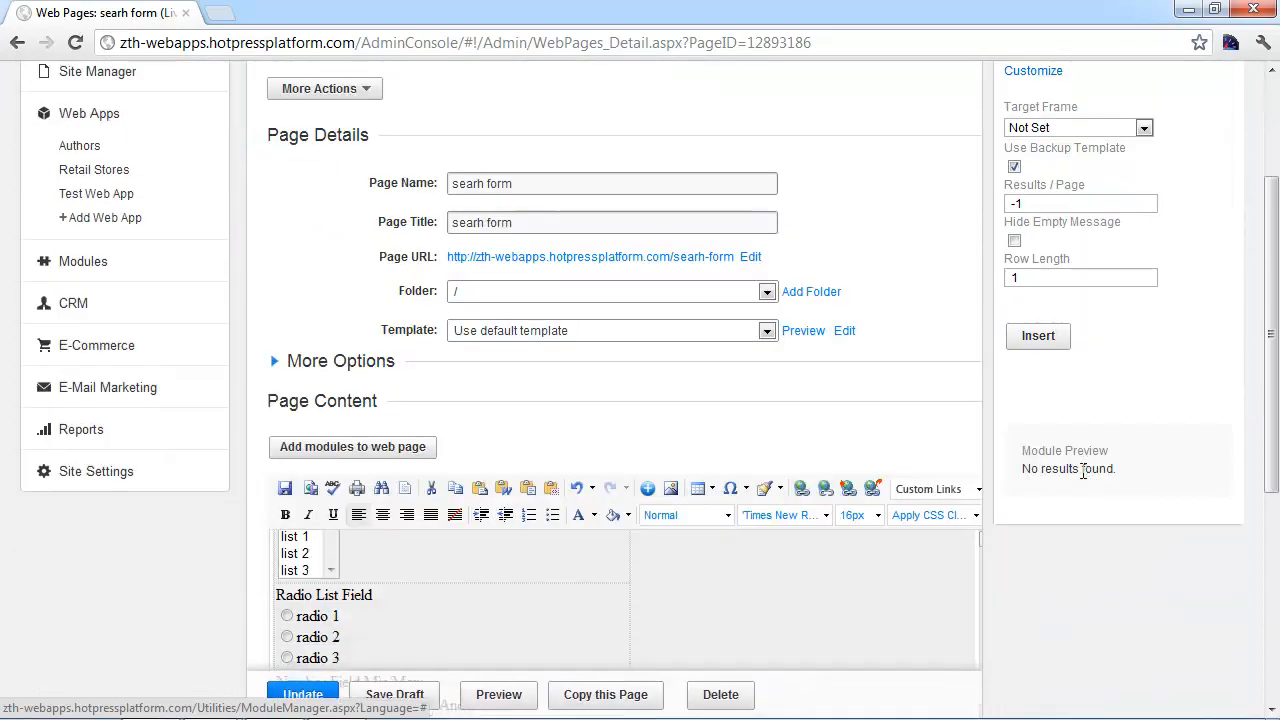
{"action": "scroll", "coordinate": [1083, 470], "scroll_direction": "down", "scroll_amount": 1}
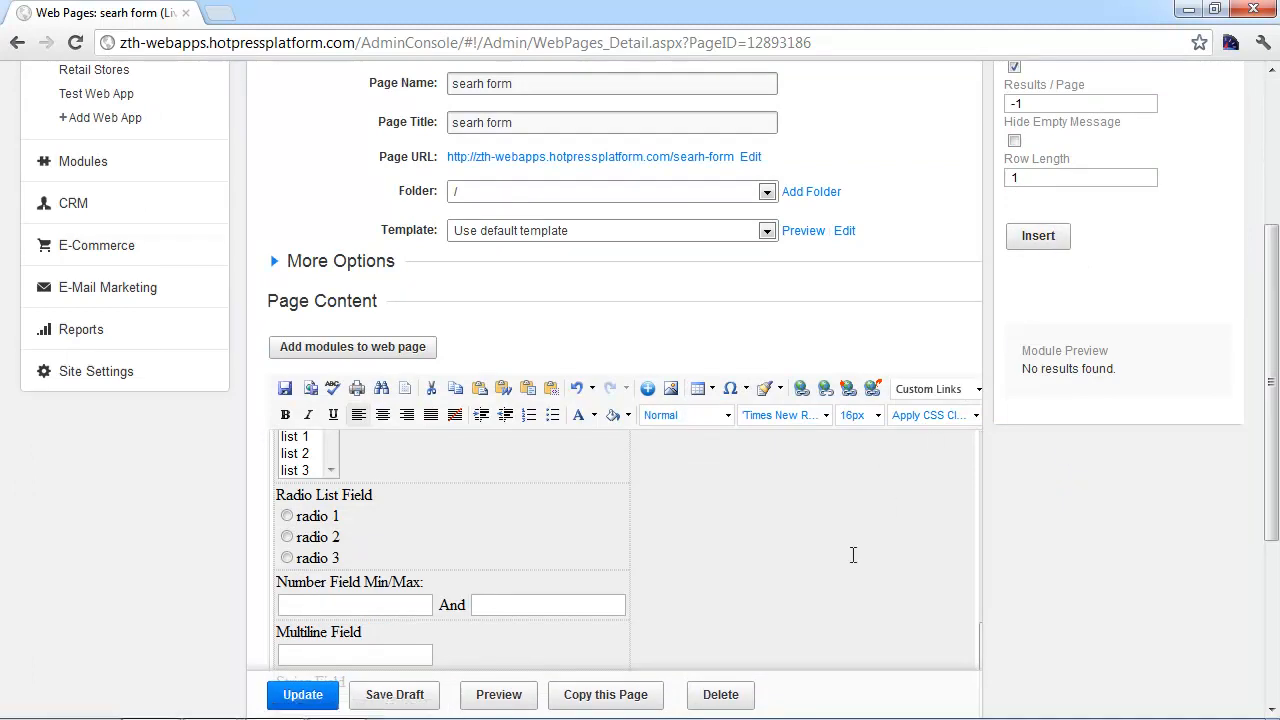
{"action": "scroll", "coordinate": [853, 555], "scroll_direction": "down", "scroll_amount": 3}
Remove the parameters from the results tag, leaving {module_webappsresults}, and update the page.
{"action": "left_click_drag", "start_coordinate": [503, 478], "coordinate": [341, 481]}
{"action": "left_click", "coordinate": [478, 481]}
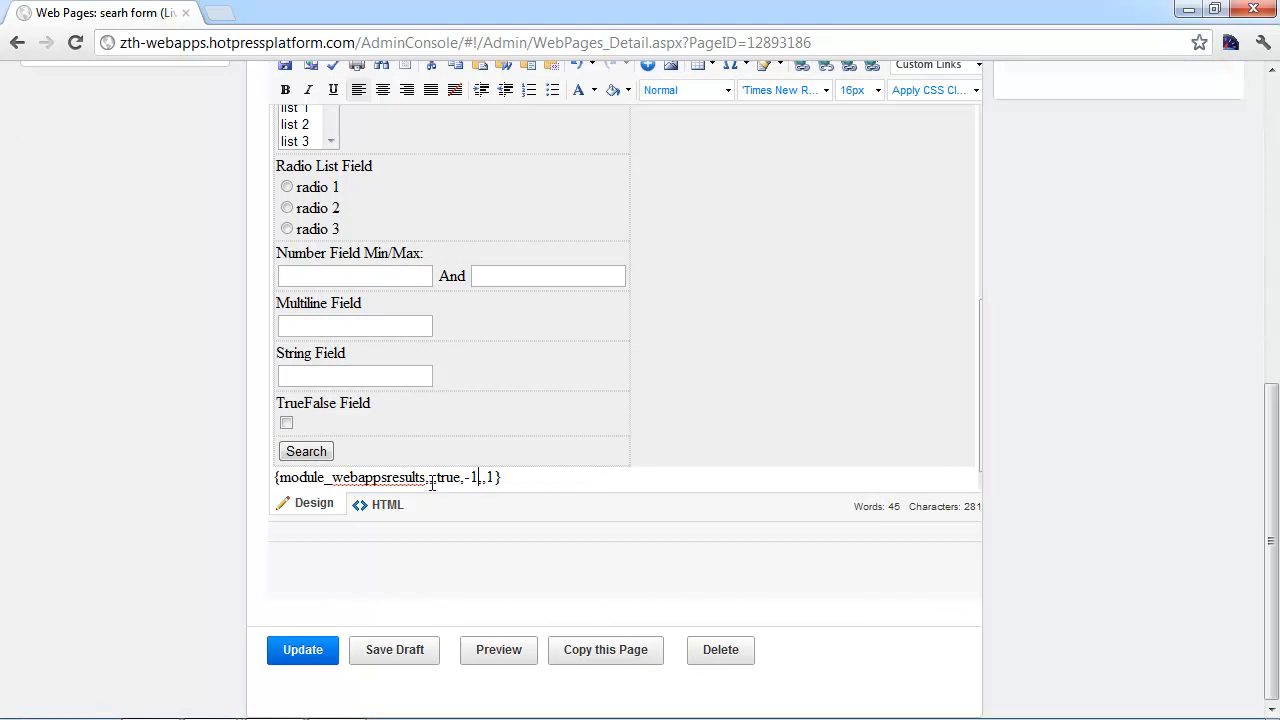
{"action": "left_click_drag", "start_coordinate": [425, 481], "coordinate": [505, 474]}
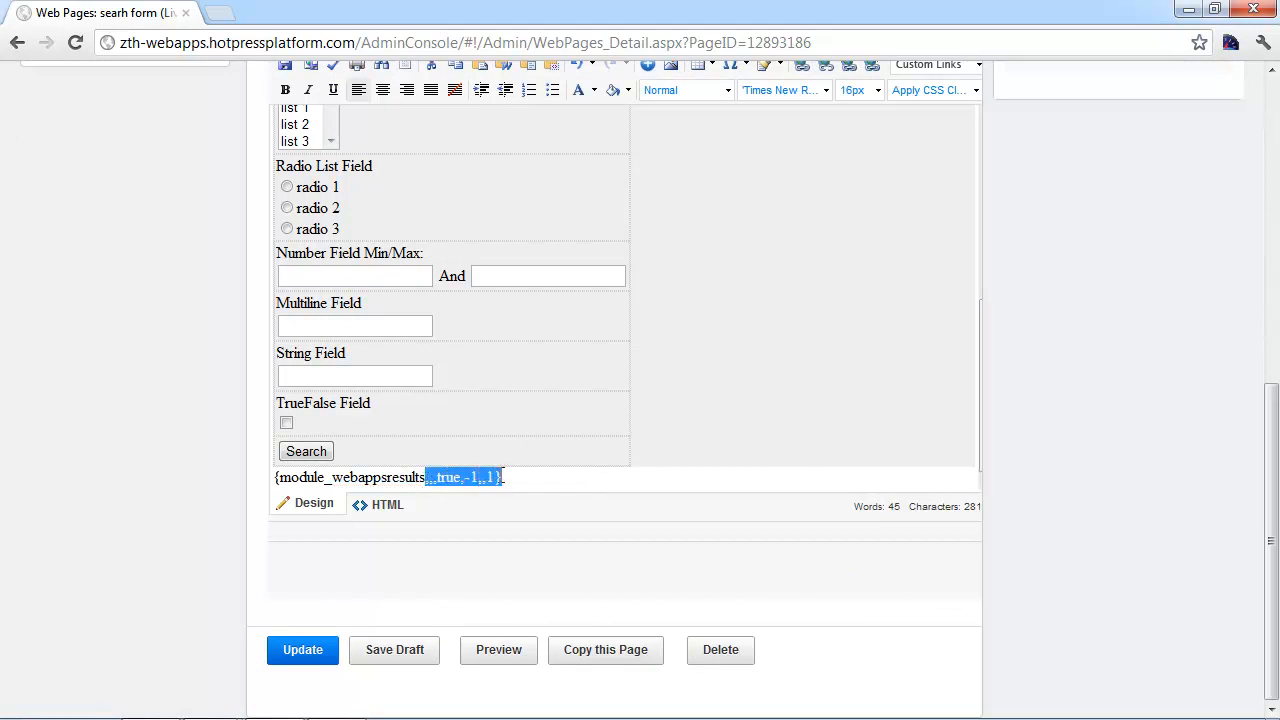
{"action": "key", "text": "Delete"}
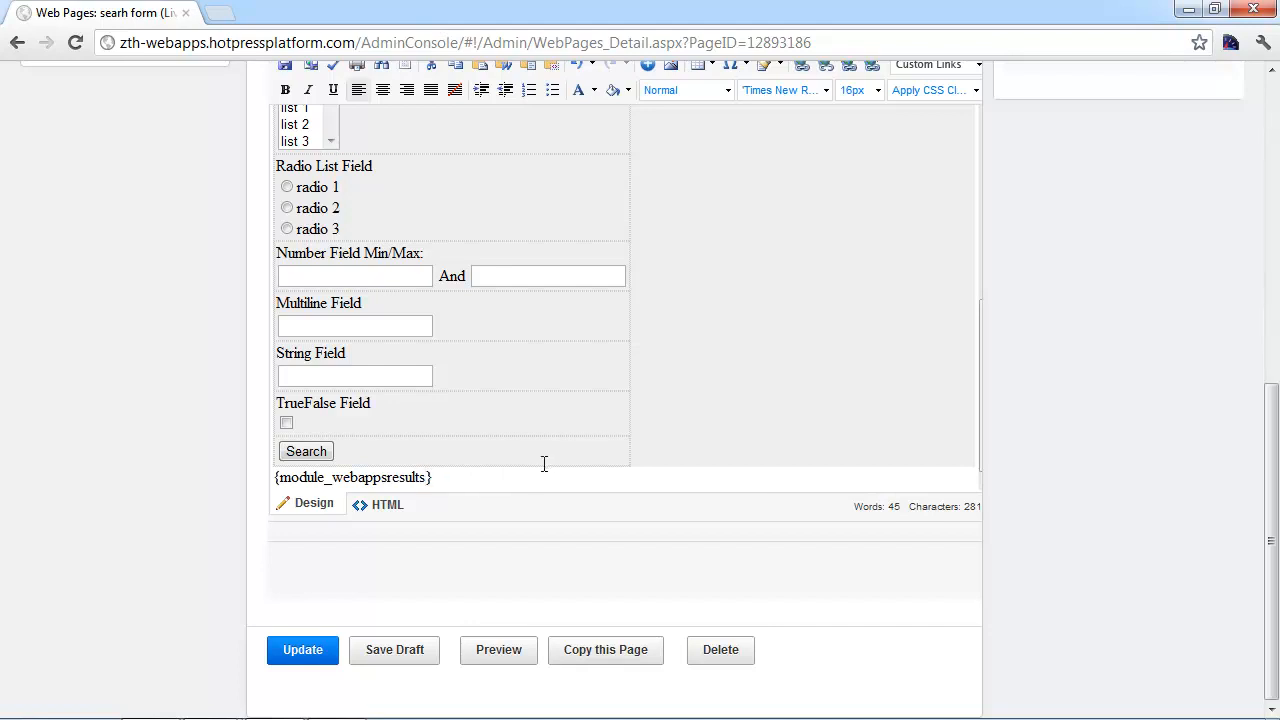
{"action": "left_click", "coordinate": [310, 660]}
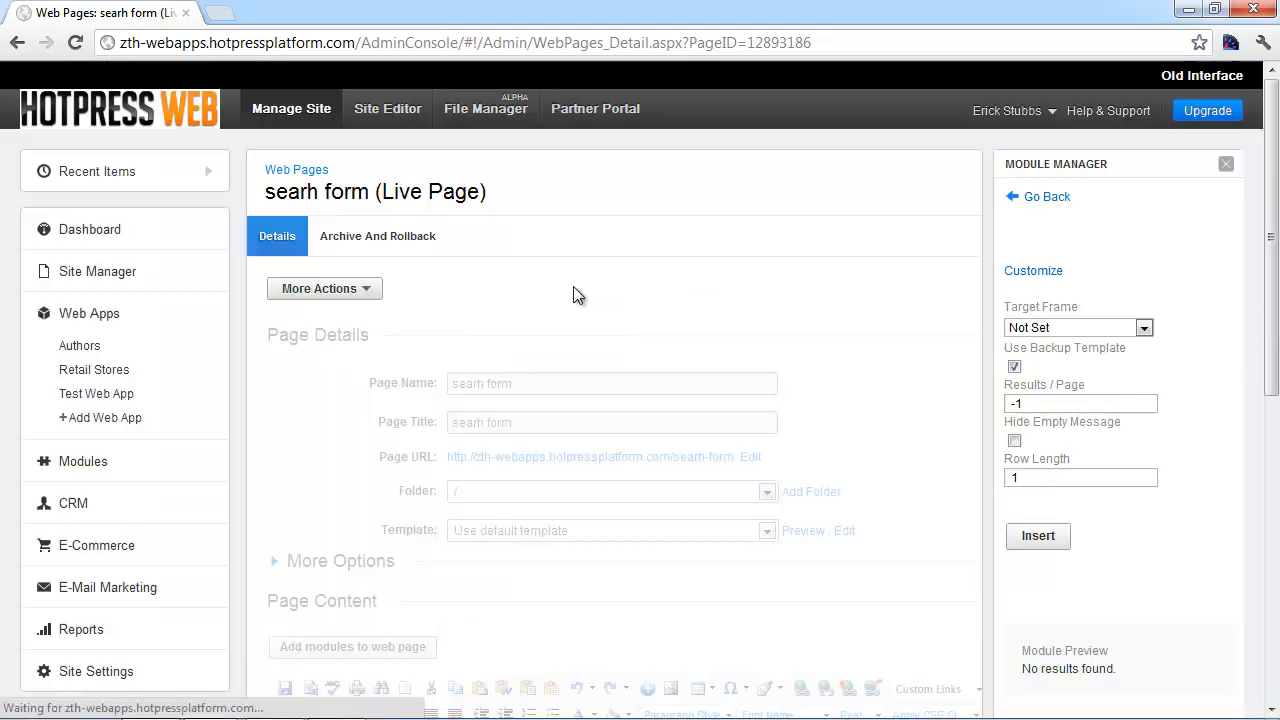
Preview the page and try the Keywords field and the category choices, ending on Solutions.
{"action": "left_click", "coordinate": [499, 694]}
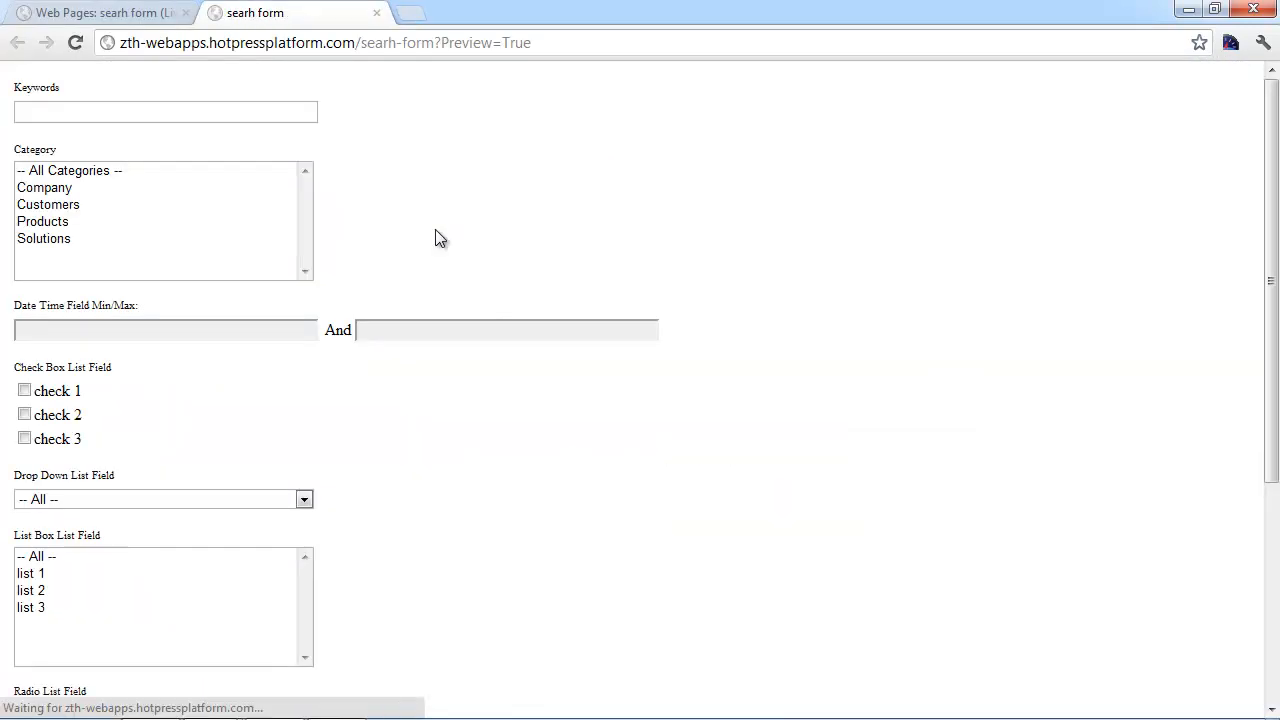
{"action": "left_click", "coordinate": [117, 113]}
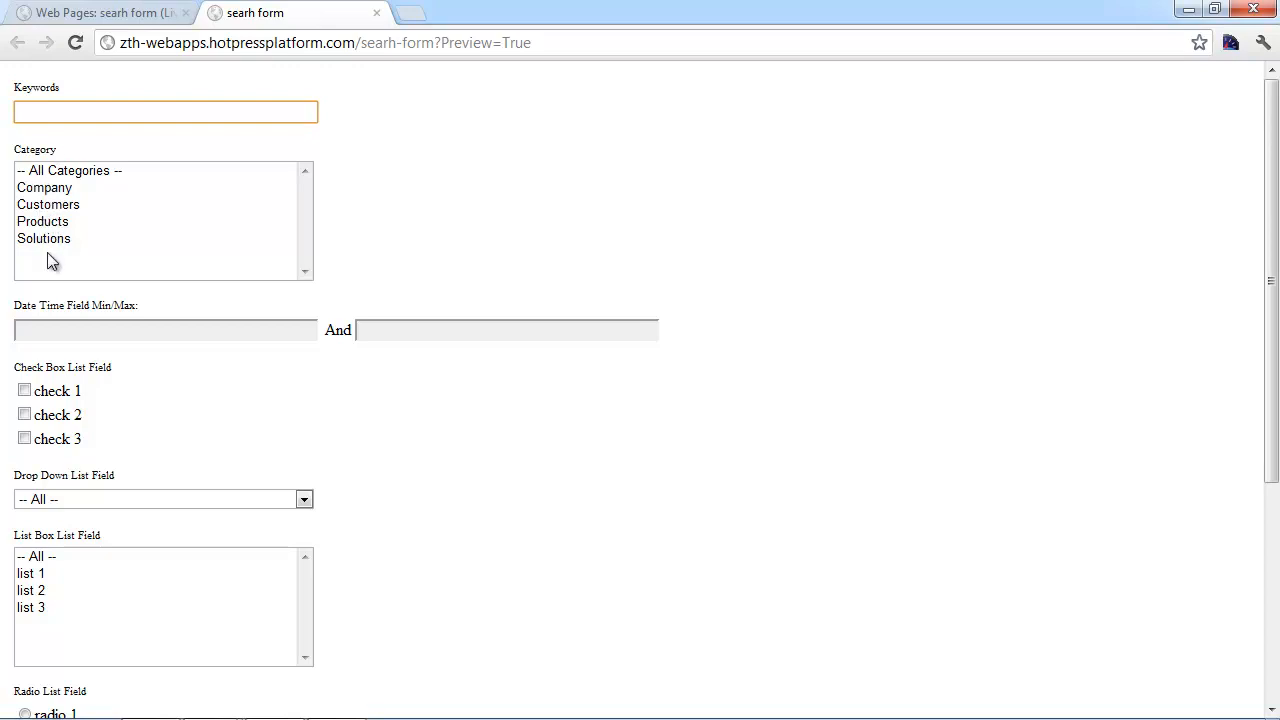
{"action": "left_click", "coordinate": [42, 206]}
{"action": "left_click", "coordinate": [62, 238]}
{"action": "left_click", "coordinate": [30, 187]}
{"action": "left_click", "coordinate": [57, 172]}
{"action": "left_click", "coordinate": [55, 205]}
{"action": "left_click", "coordinate": [52, 224]}
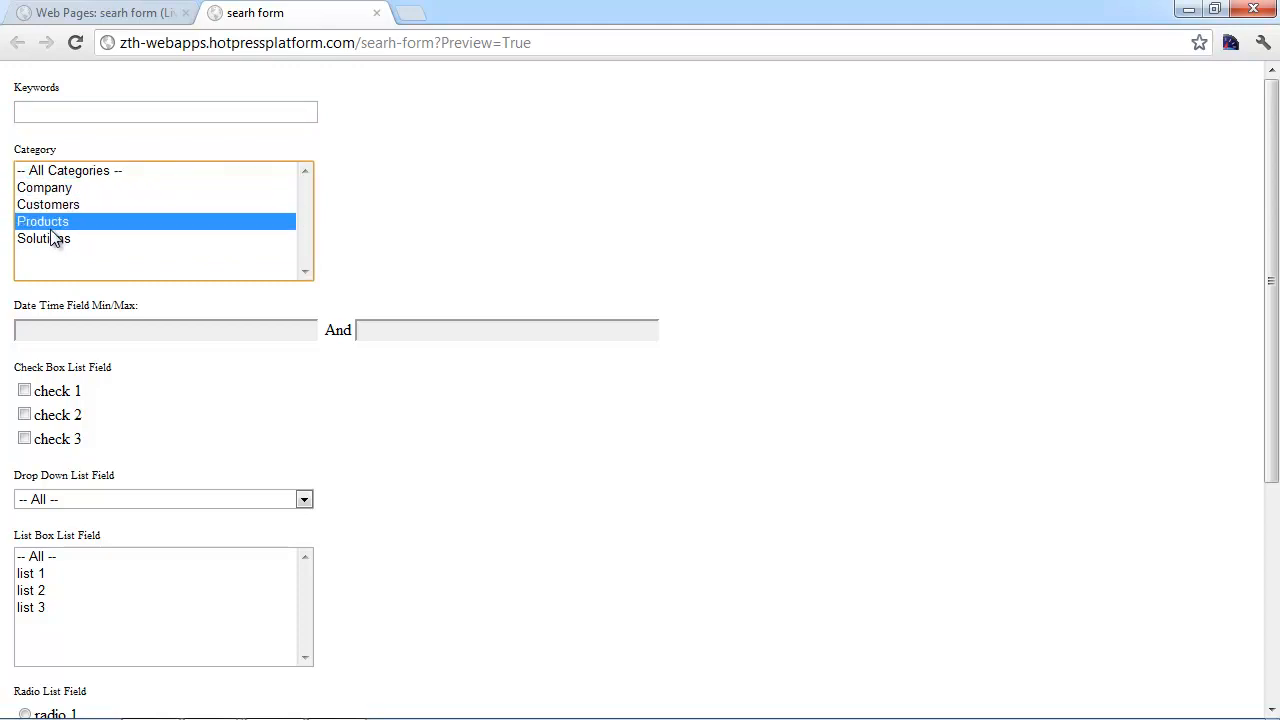
{"action": "left_click", "coordinate": [52, 240]}
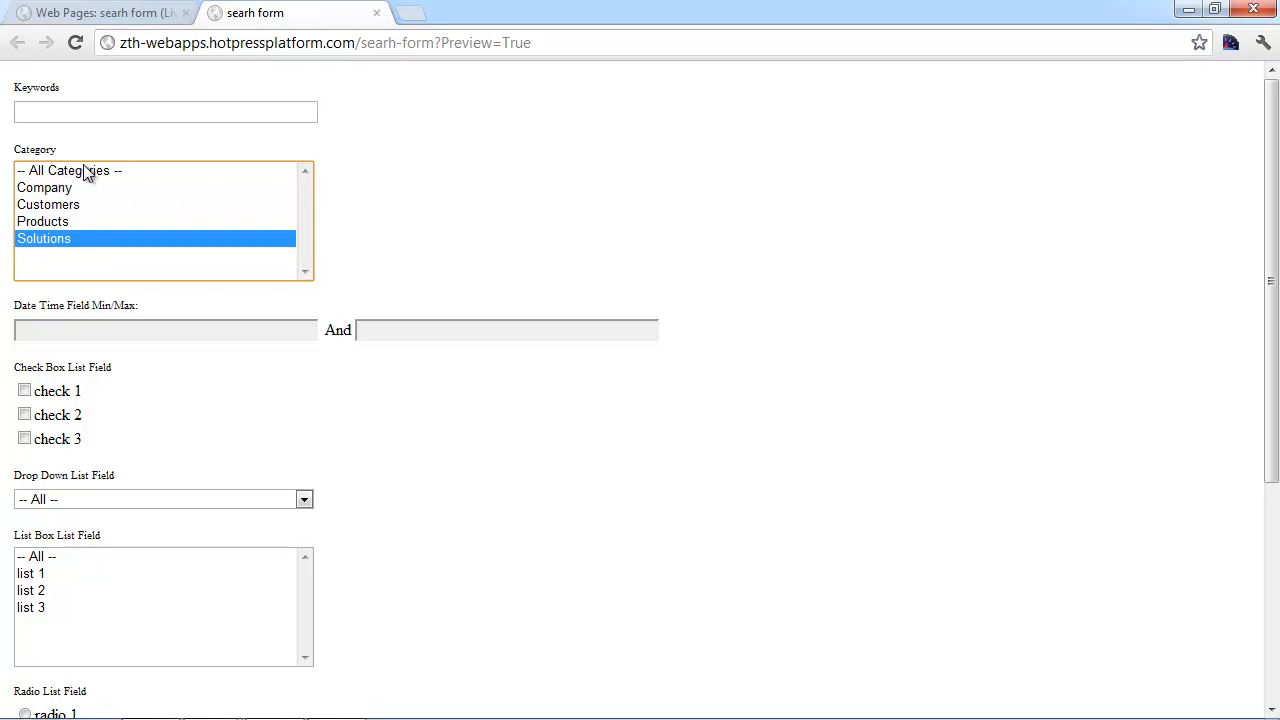
Try the date pickers of the Date Time Field's minimum and maximum boxes without choosing a date.
{"action": "scroll", "coordinate": [271, 230], "scroll_direction": "down", "scroll_amount": 1}
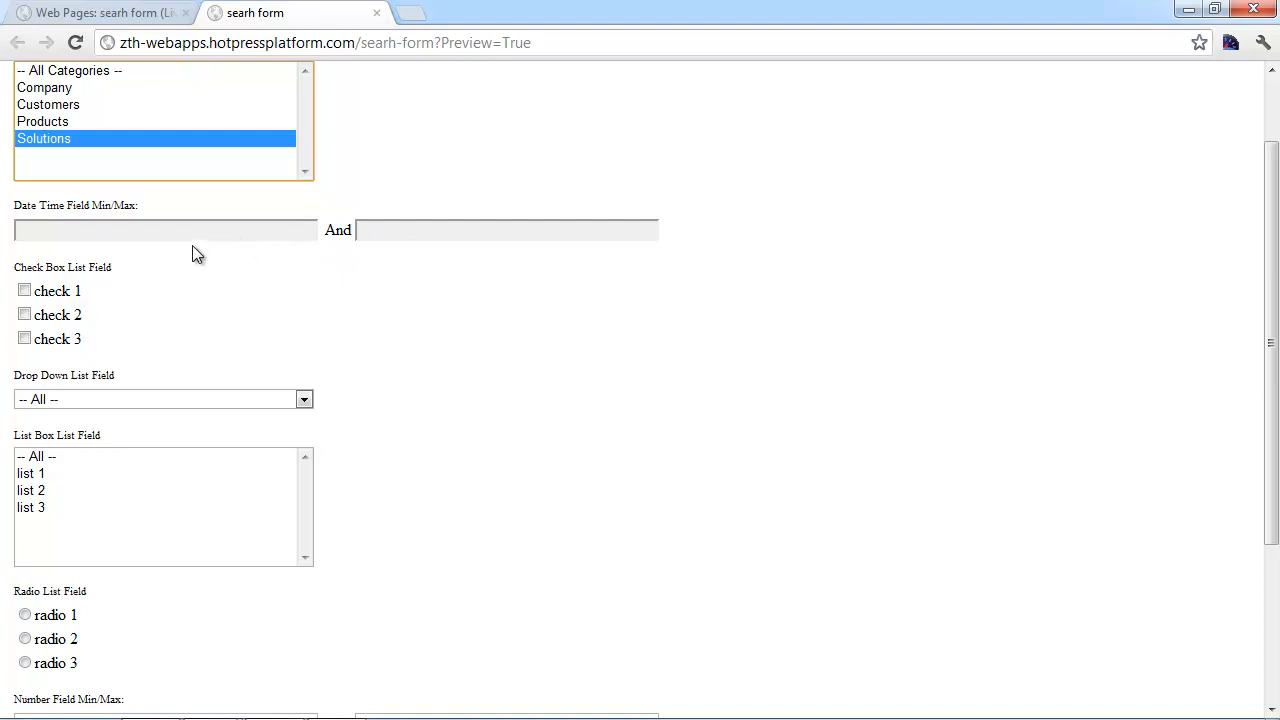
{"action": "left_click", "coordinate": [100, 228]}
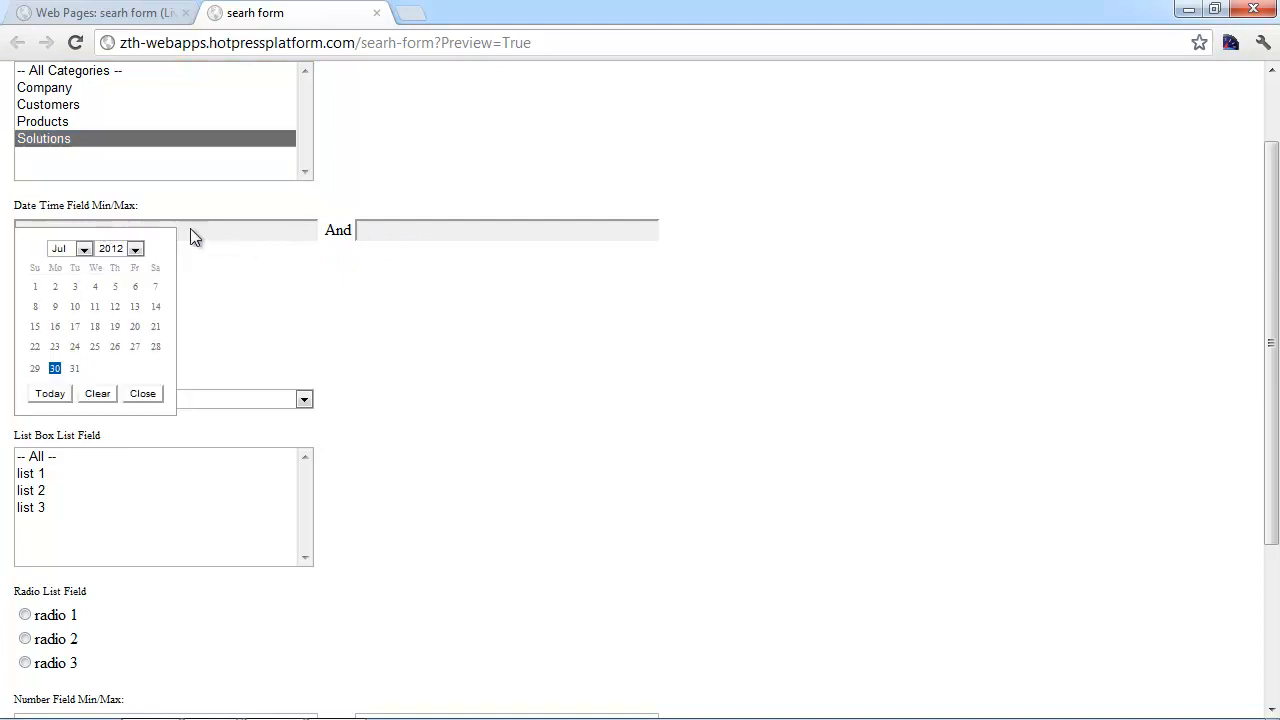
{"action": "left_click", "coordinate": [149, 389]}
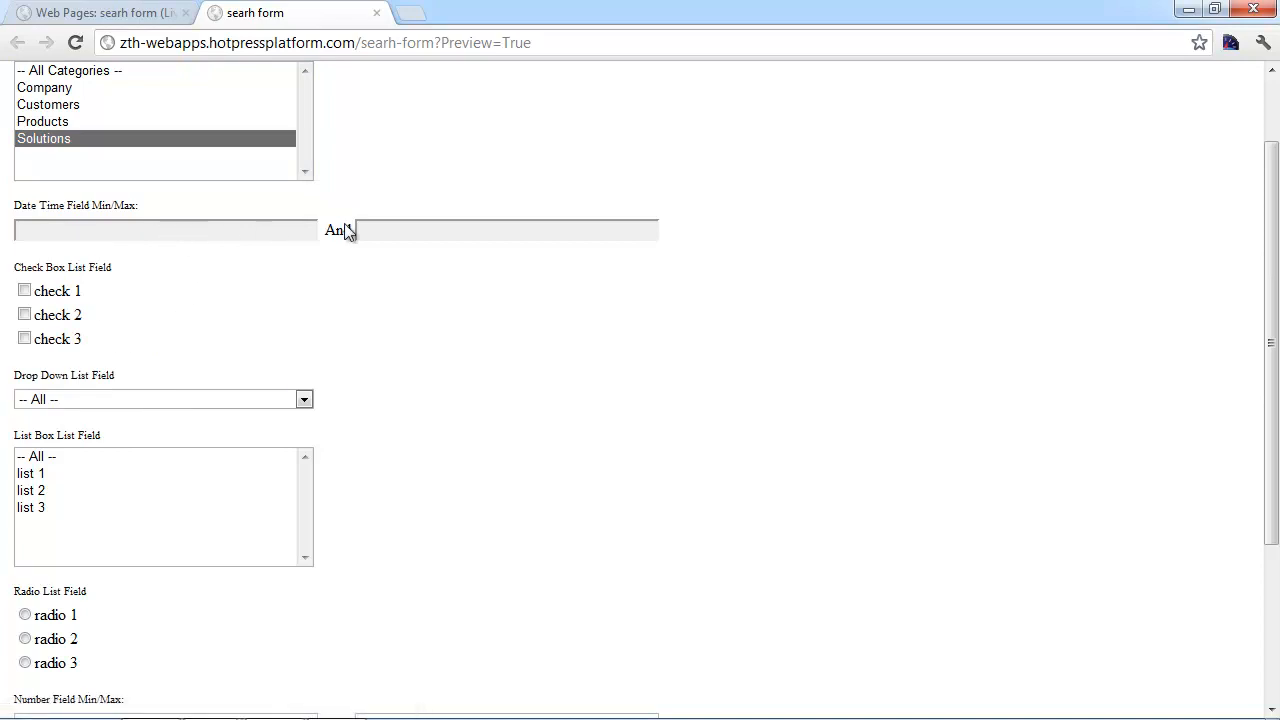
{"action": "left_click", "coordinate": [396, 234]}
{"action": "left_click", "coordinate": [231, 239]}
Inspect the markup of the Date Time Field's minimum and maximum inputs, closing the developer tools when done.
{"action": "right_click", "coordinate": [231, 238]}
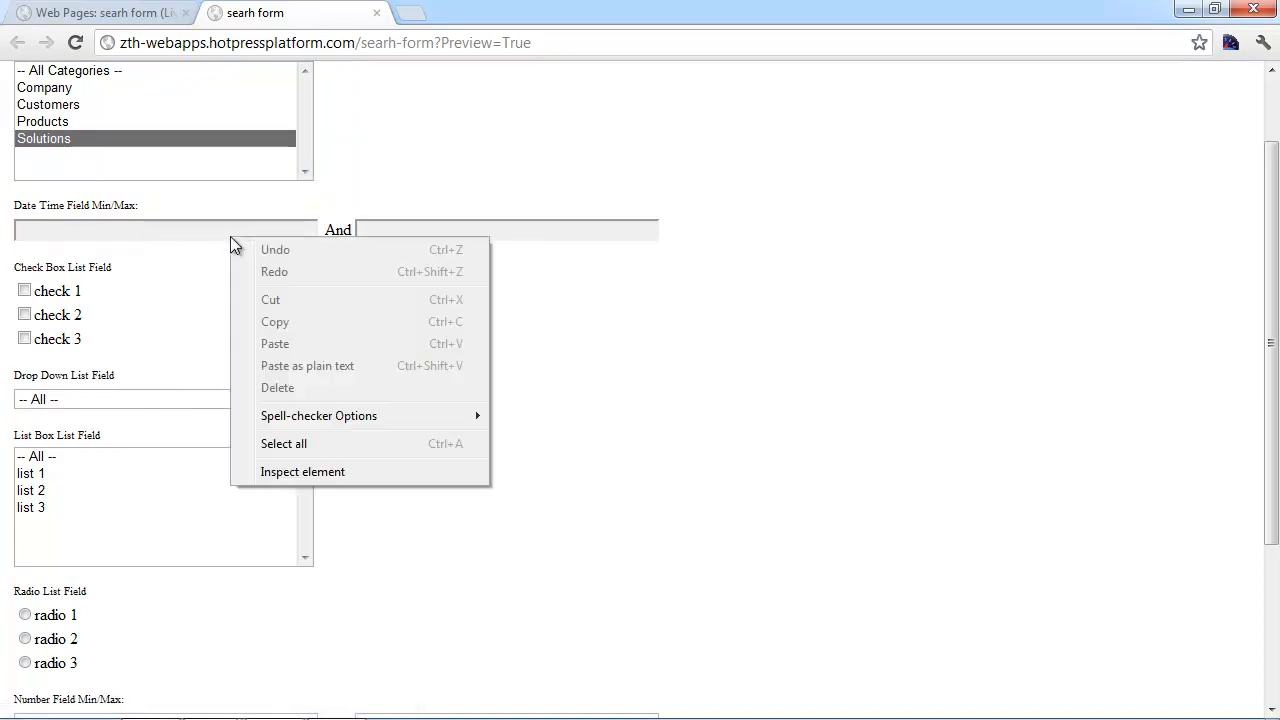
{"action": "left_click", "coordinate": [334, 474]}
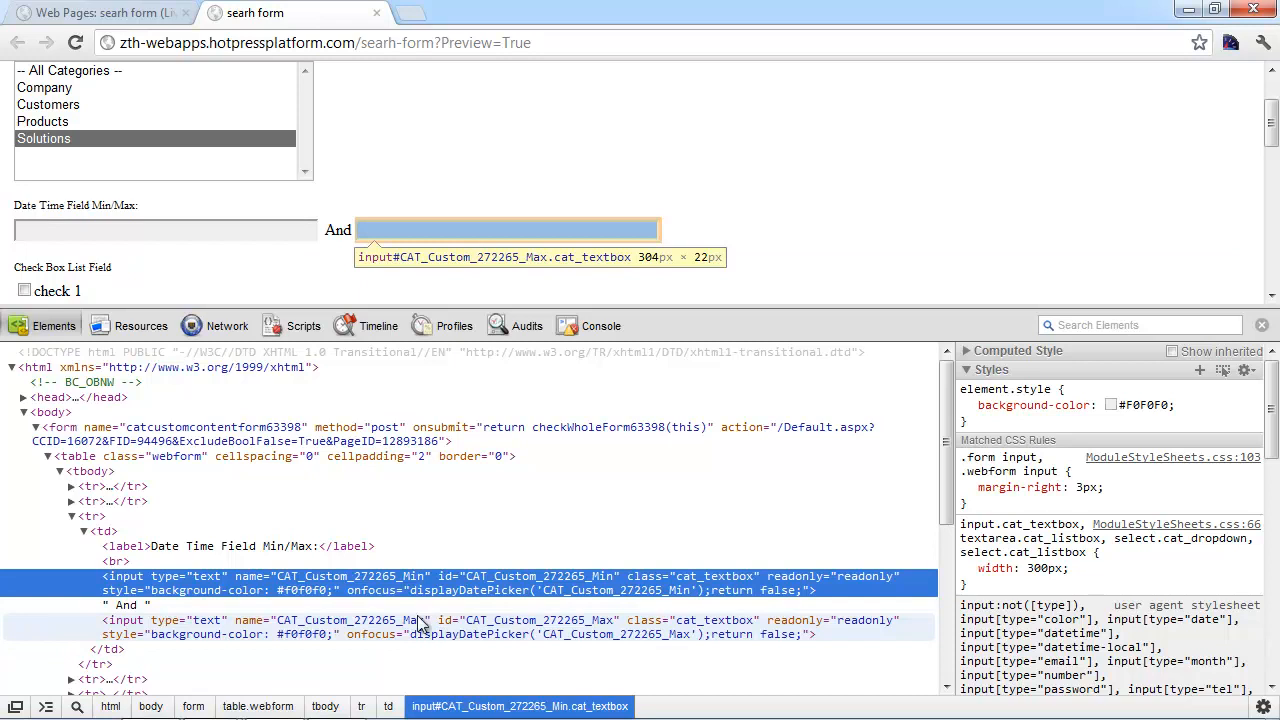
{"action": "left_click", "coordinate": [1262, 325]}
{"action": "scroll", "coordinate": [836, 305], "scroll_direction": "down", "scroll_amount": 1}
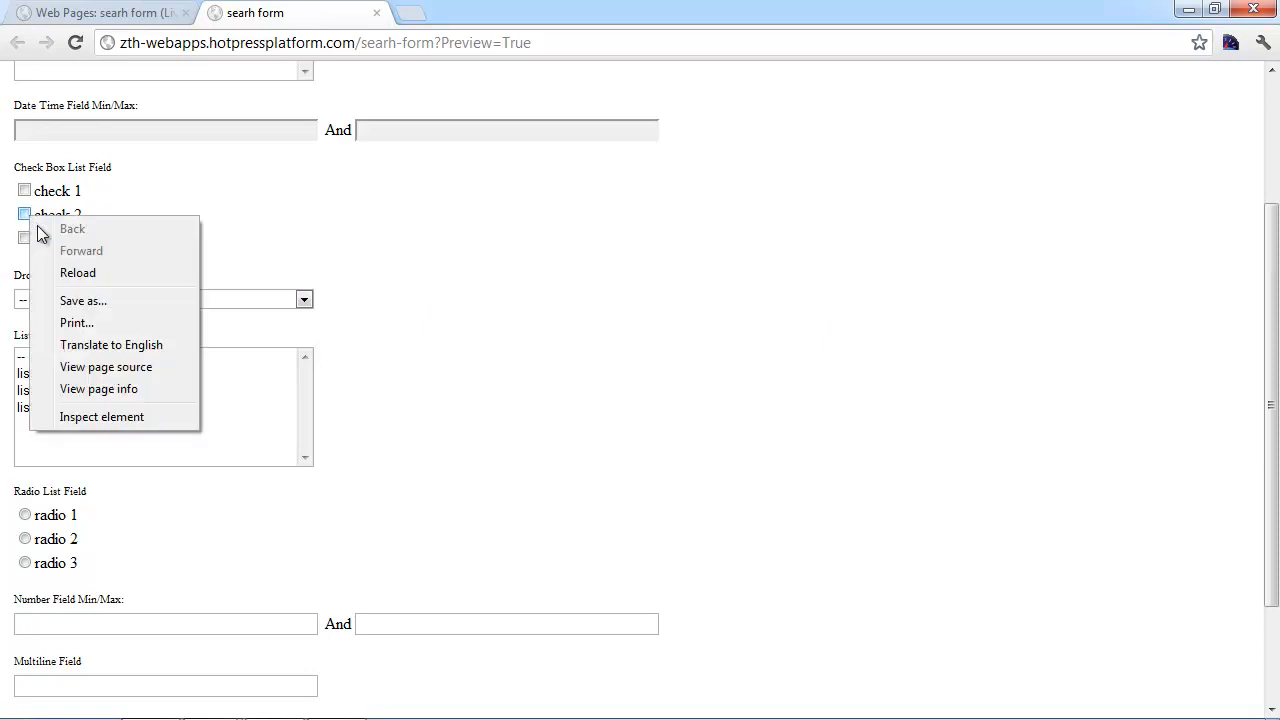
Inspect the markup of the check 2 box, close the developer tools and tick check 2.
{"action": "left_click", "coordinate": [131, 417]}
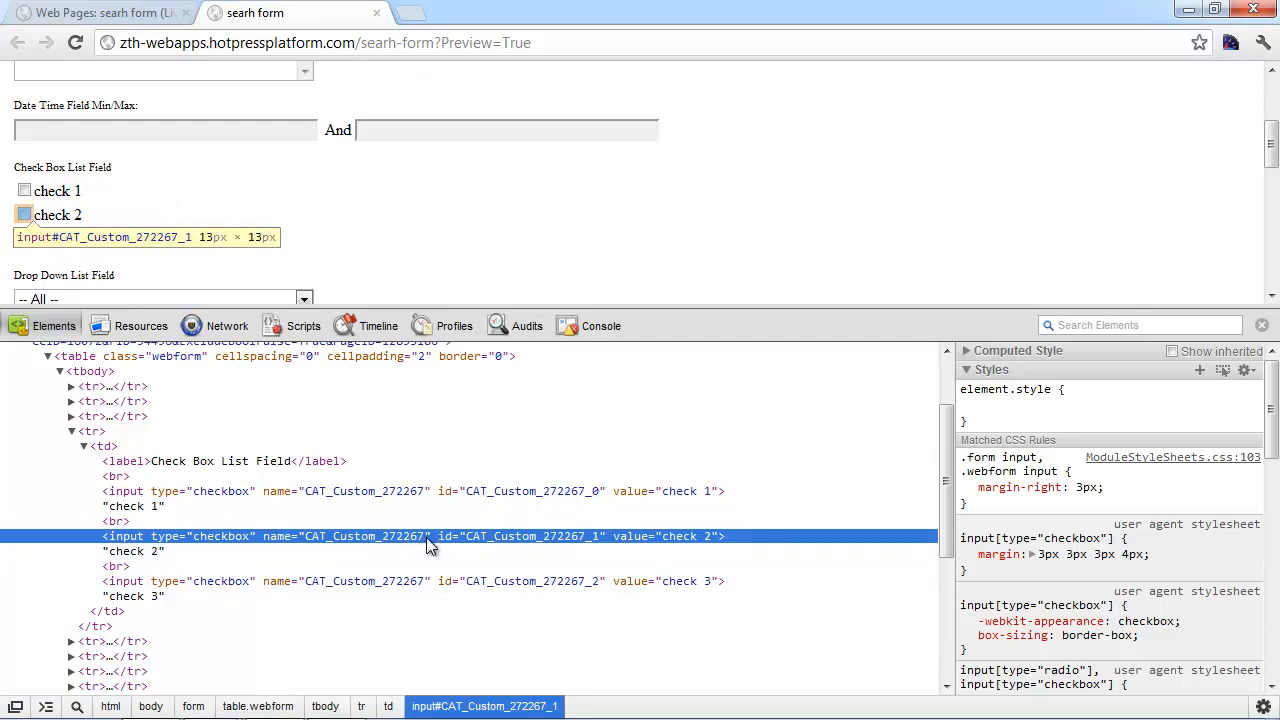
{"action": "left_click", "coordinate": [1262, 325]}
{"action": "left_click", "coordinate": [24, 214]}
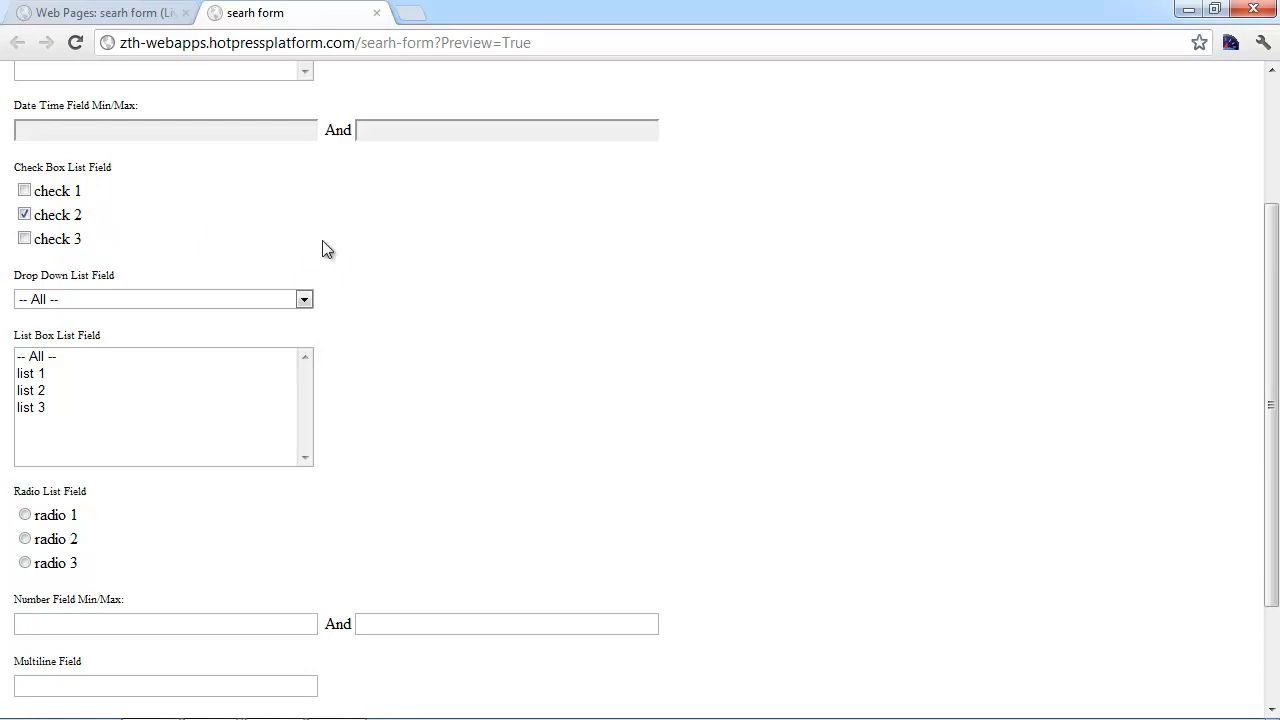
Look over the search form's fields from Keywords down to the TrueFalse Field and the Search button.
{"action": "scroll", "coordinate": [782, 412], "scroll_direction": "up", "scroll_amount": 2}
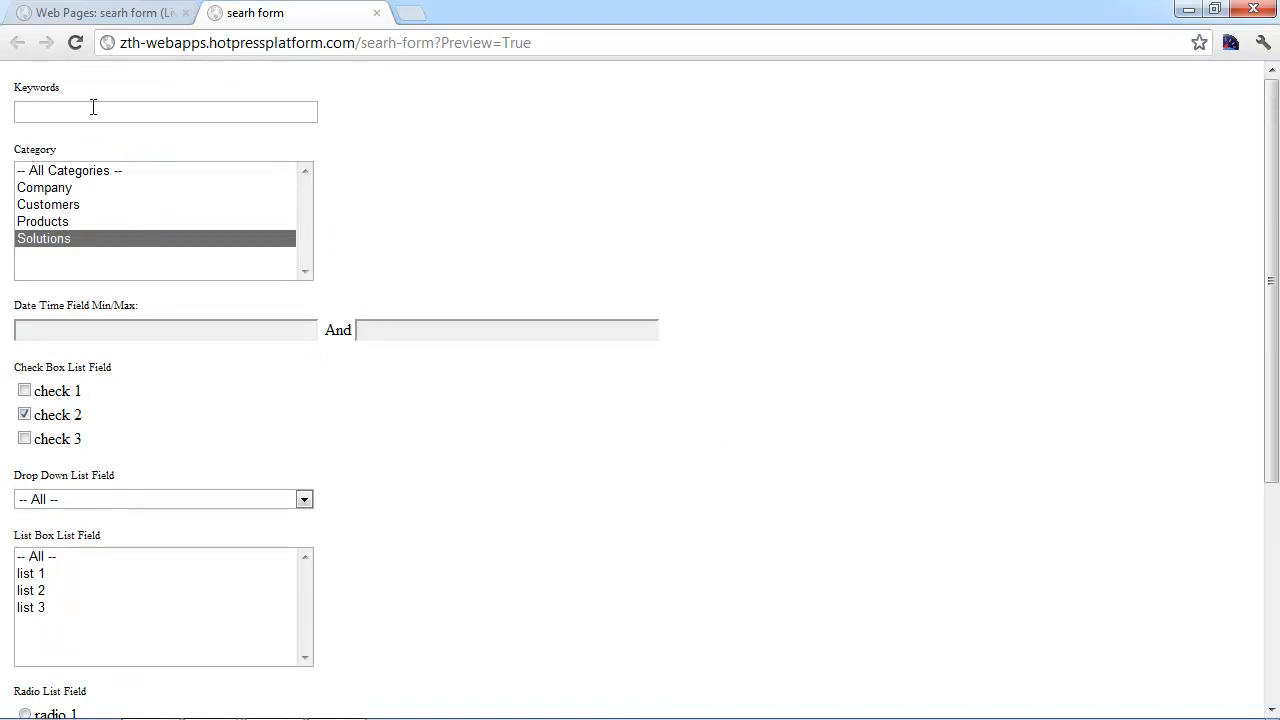
{"action": "scroll", "coordinate": [184, 325], "scroll_direction": "down", "scroll_amount": 1}
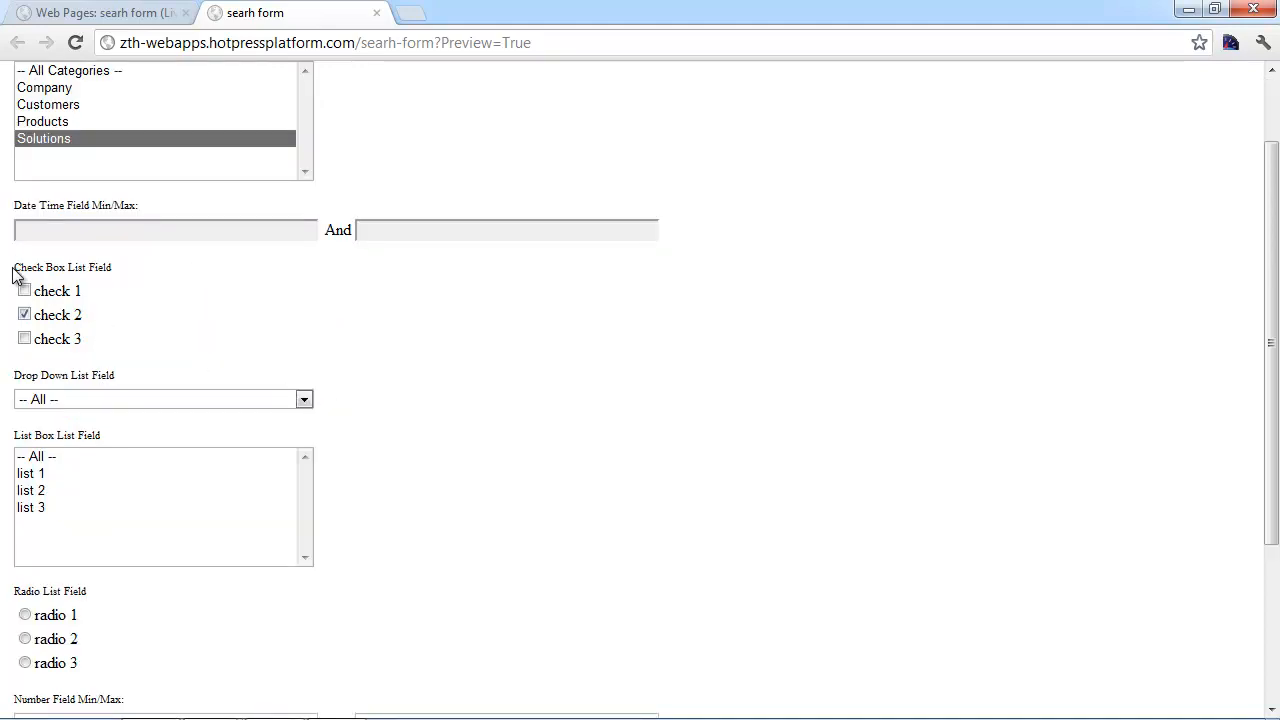
{"action": "scroll", "coordinate": [211, 400], "scroll_direction": "down", "scroll_amount": 2}
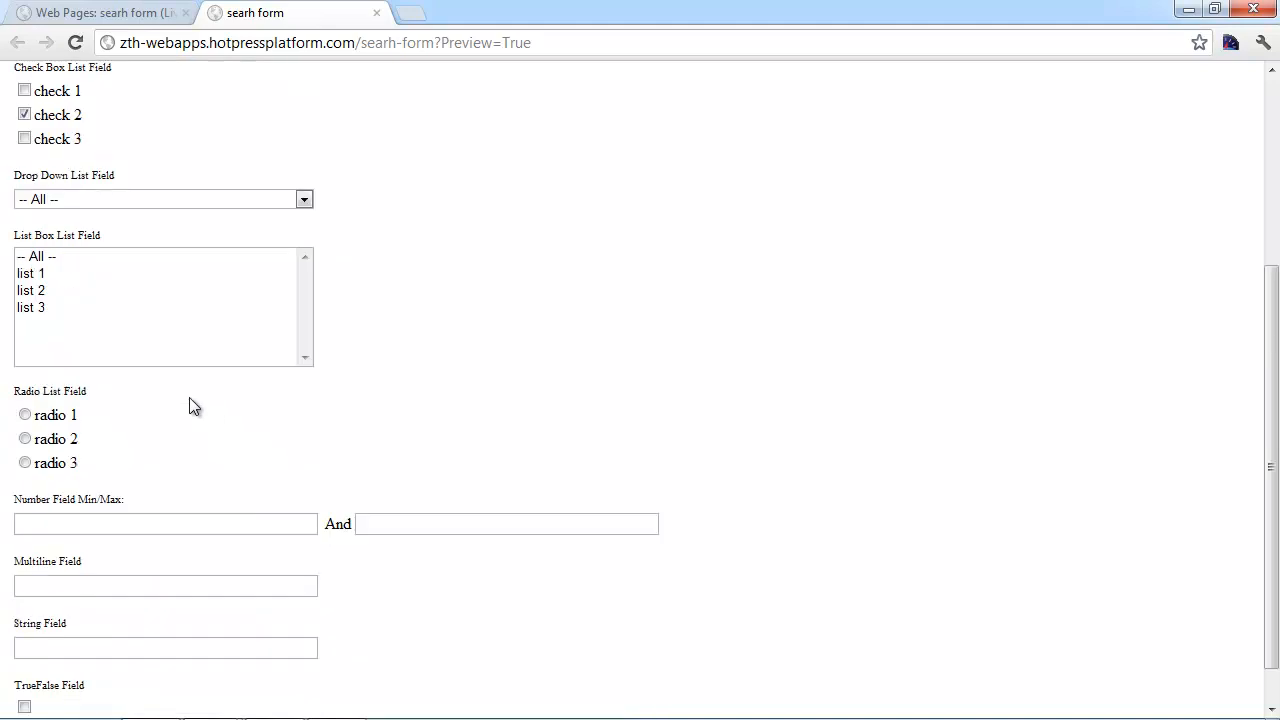
{"action": "scroll", "coordinate": [289, 480], "scroll_direction": "down", "scroll_amount": 1}
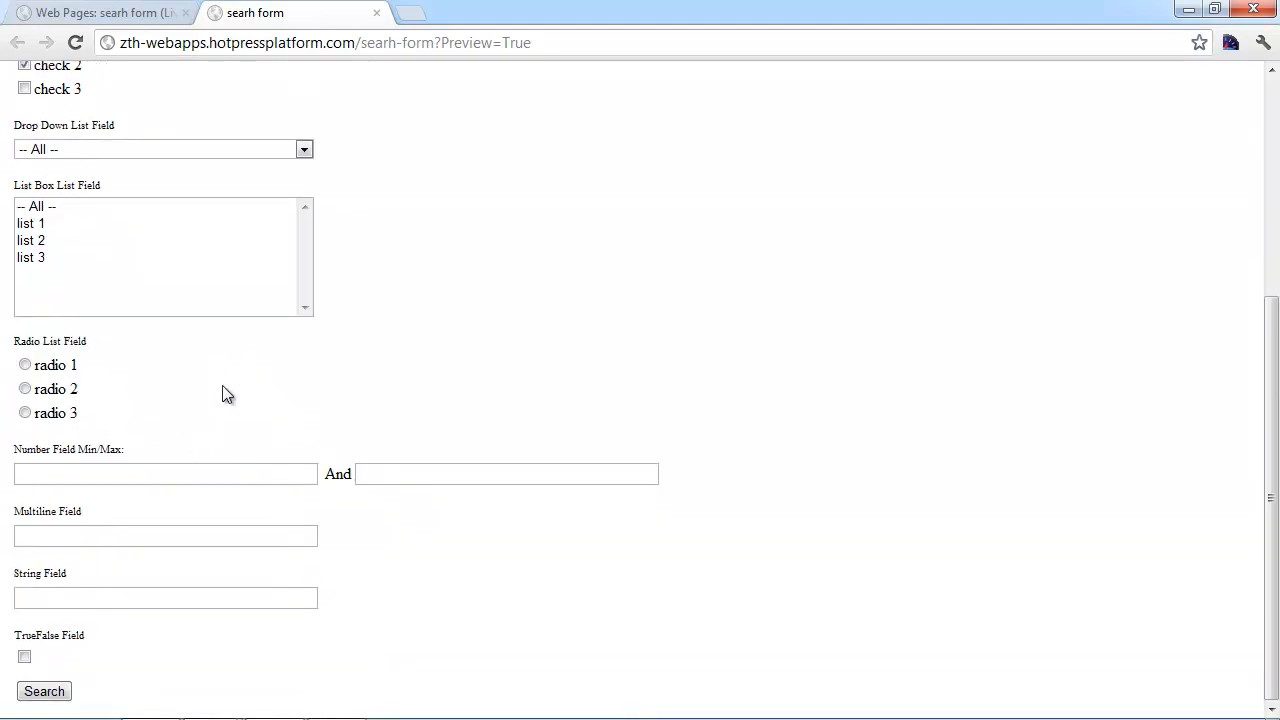
{"action": "scroll", "coordinate": [224, 394], "scroll_direction": "up", "scroll_amount": 1}
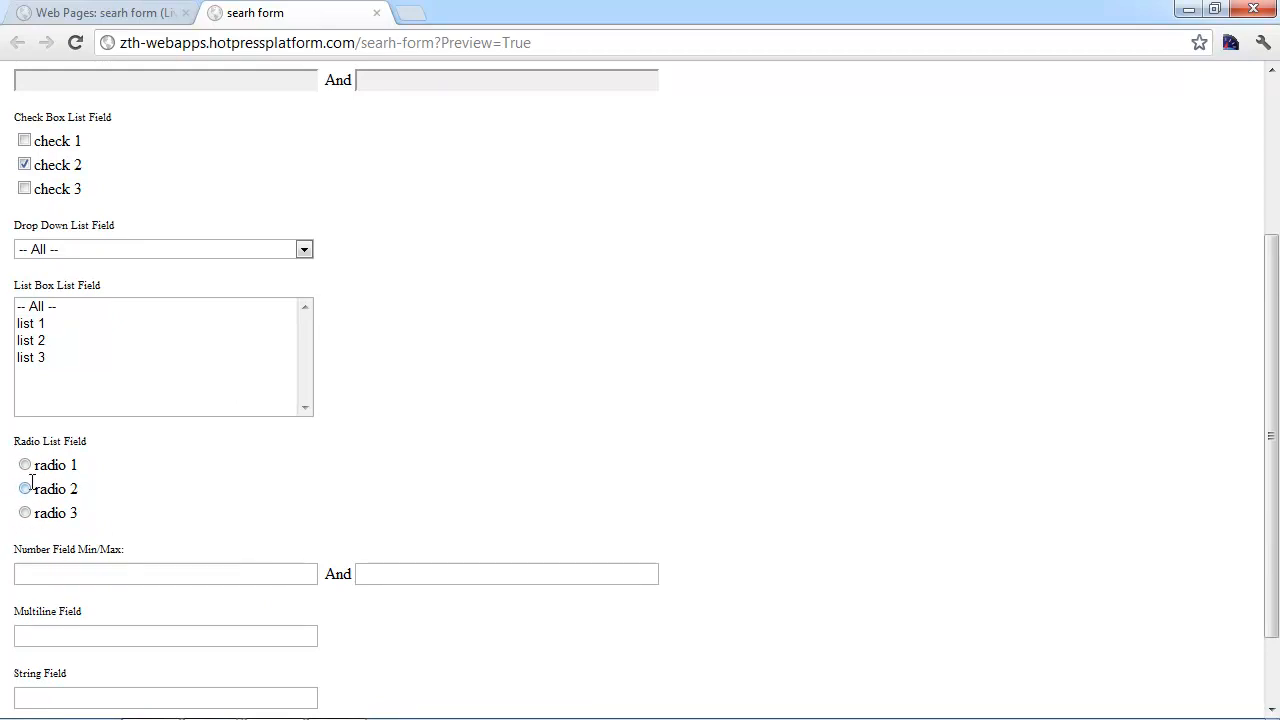
{"action": "scroll", "coordinate": [265, 452], "scroll_direction": "down", "scroll_amount": 1}
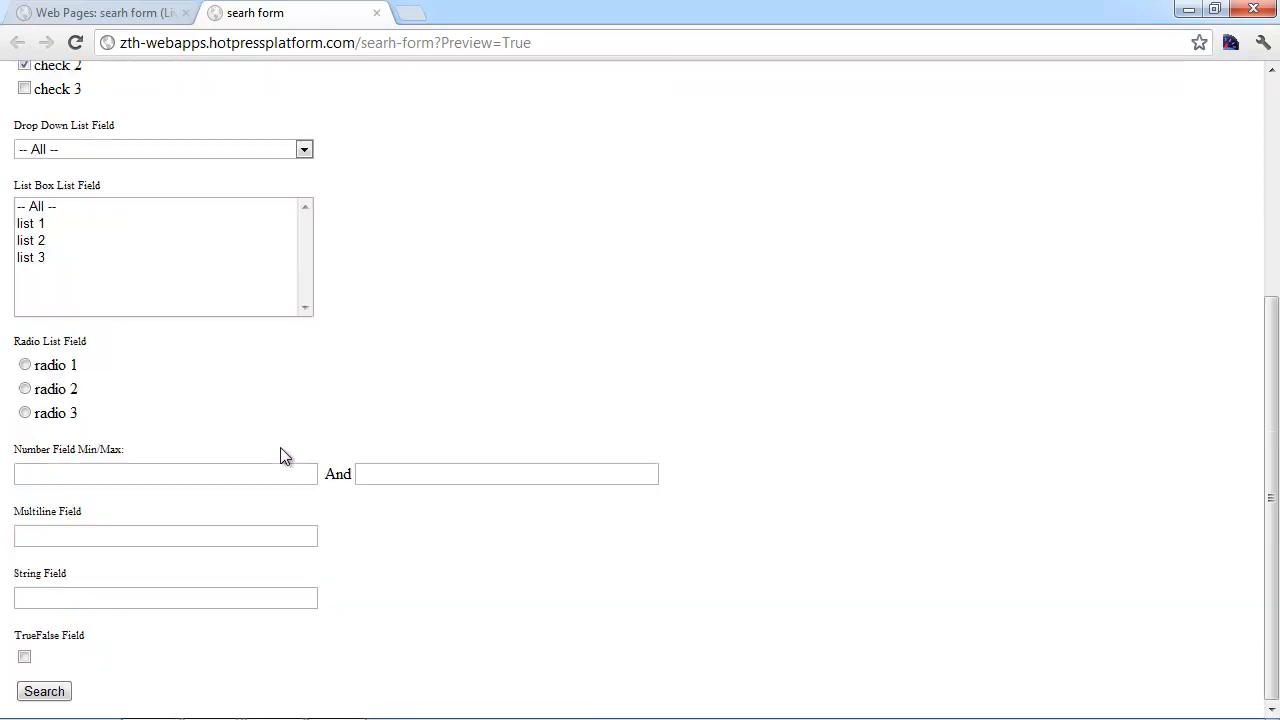
Return to the searh form page's editor, check the {module_webappsresults} tag below the form, and update the page.
{"action": "left_click", "coordinate": [80, 8]}
{"action": "scroll", "coordinate": [731, 531], "scroll_direction": "down", "scroll_amount": 2}
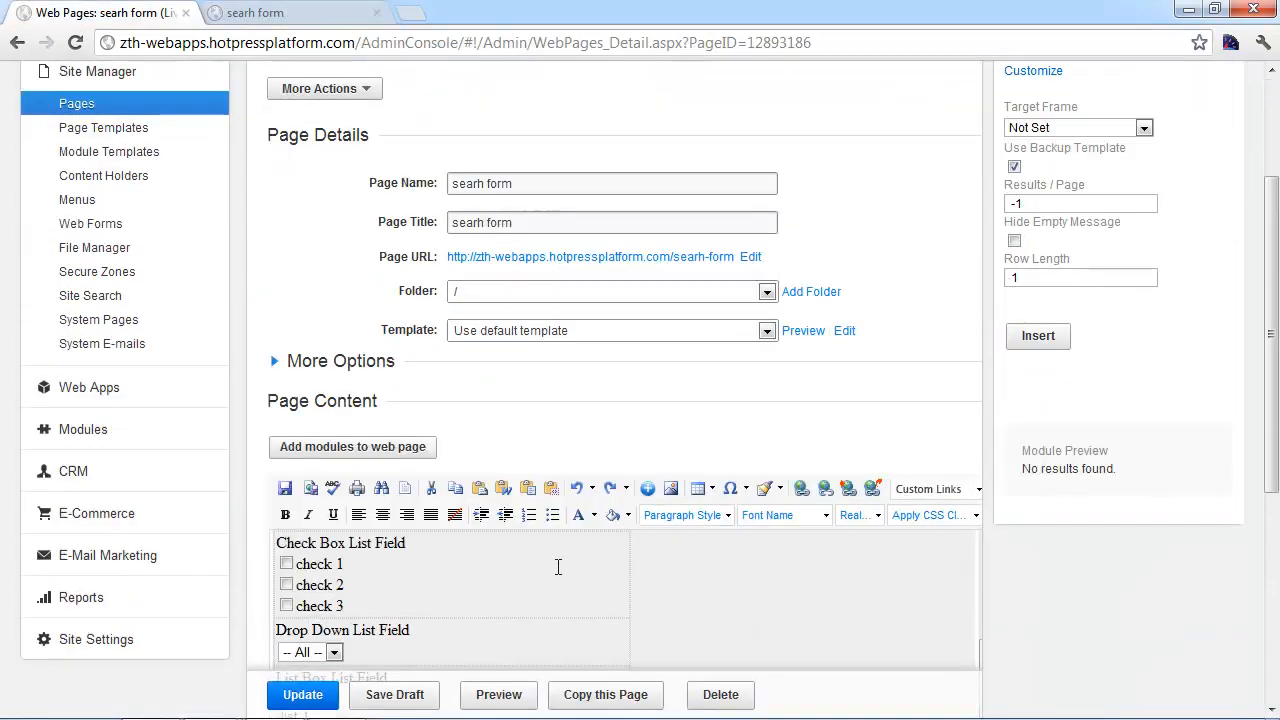
{"action": "scroll", "coordinate": [834, 640], "scroll_direction": "down", "scroll_amount": 5}
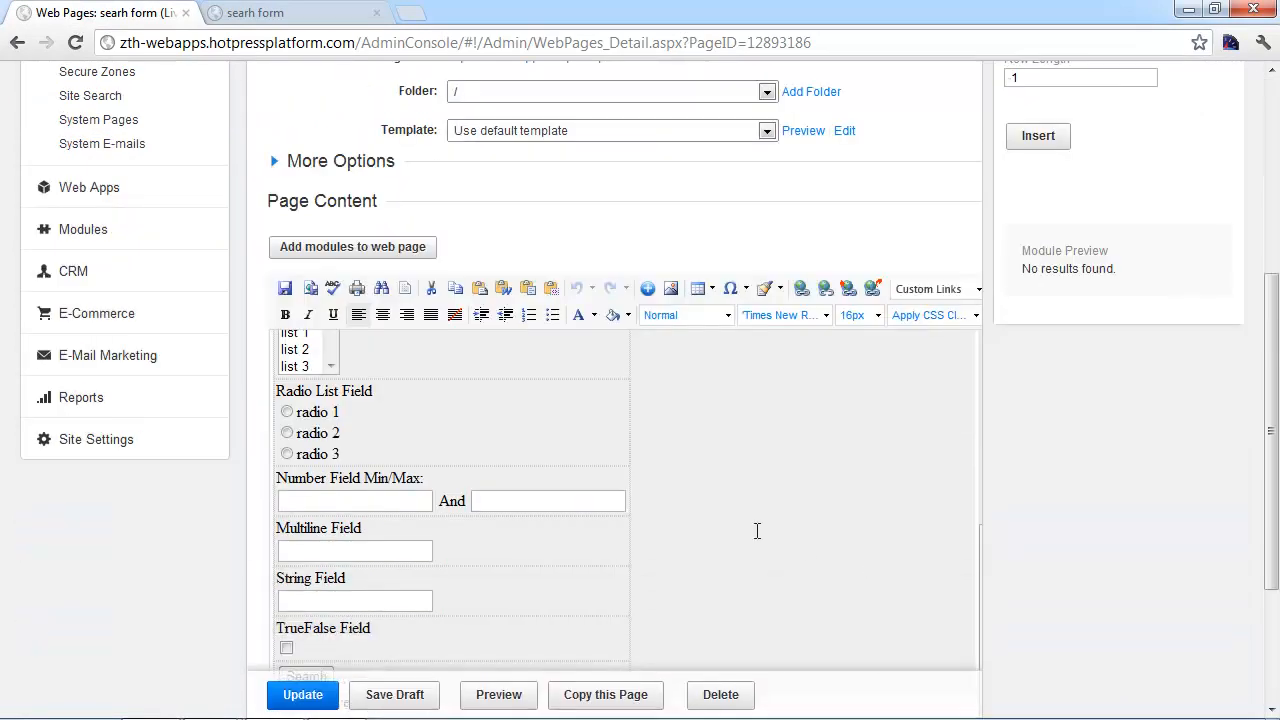
{"action": "scroll", "coordinate": [750, 541], "scroll_direction": "down", "scroll_amount": 1}
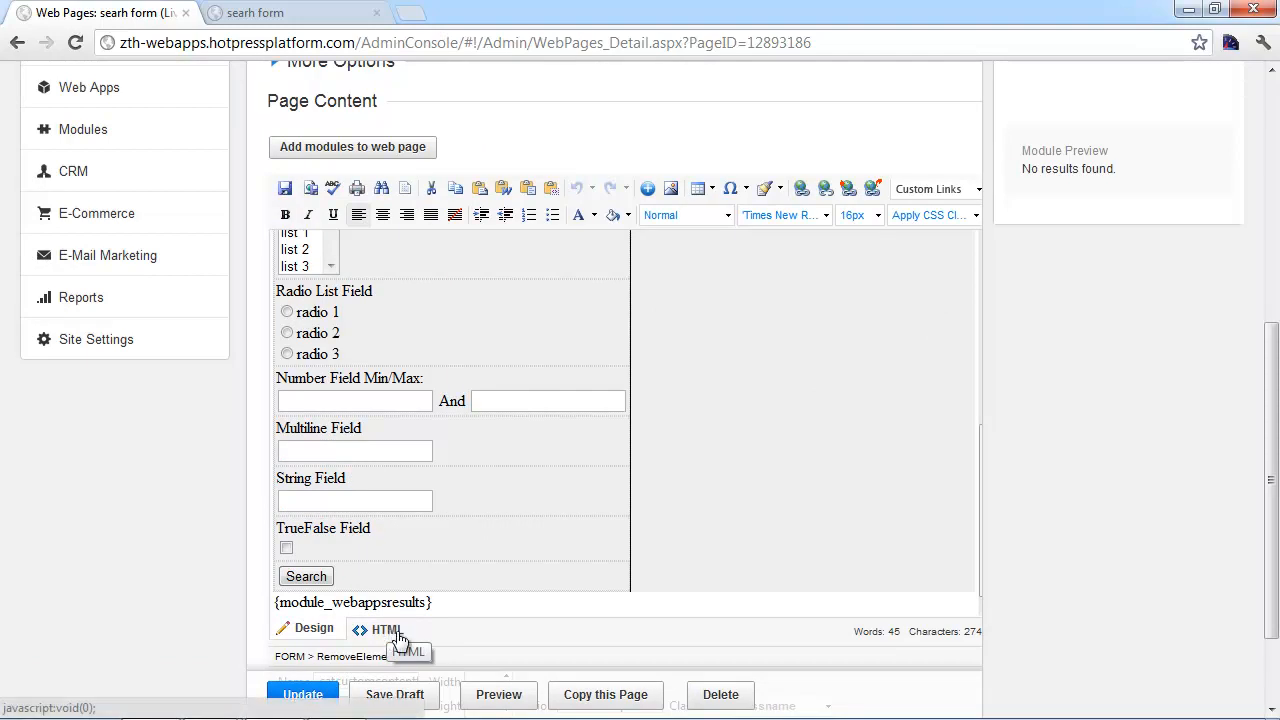
{"action": "left_click", "coordinate": [298, 693]}
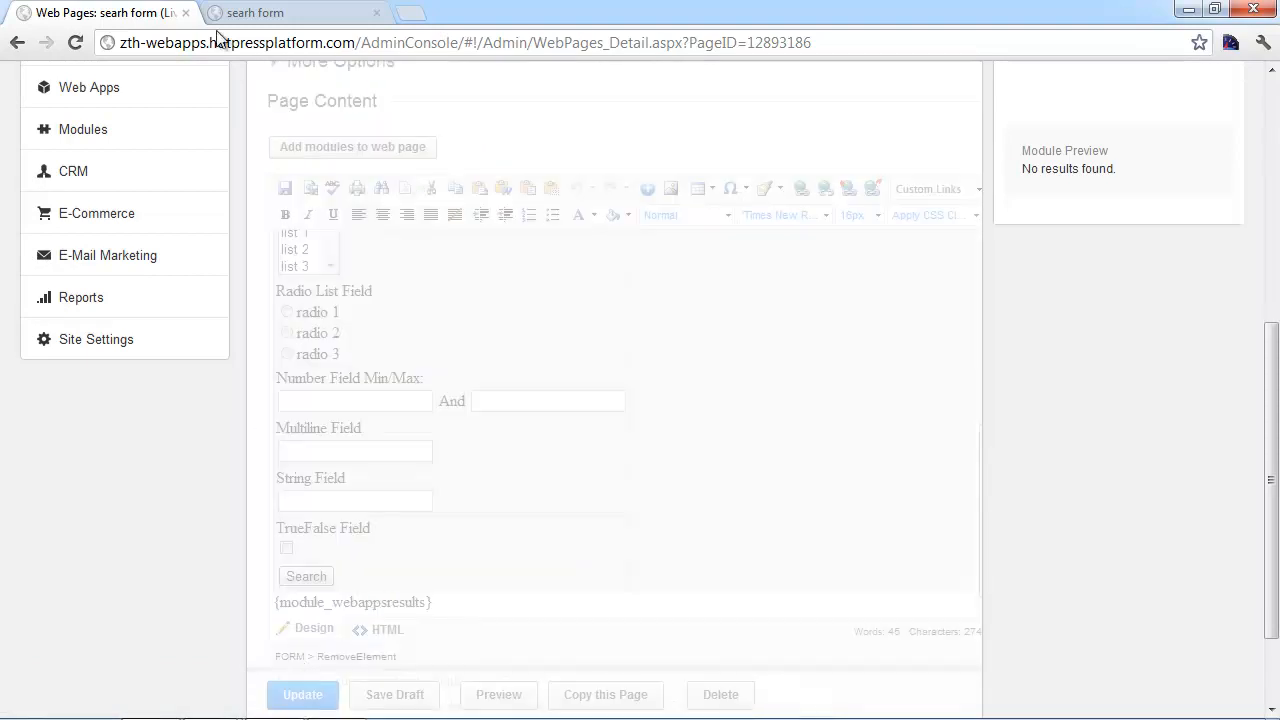
Reload the form preview, search for the keyword item, and view the results below the form.
{"action": "left_click", "coordinate": [255, 12]}
{"action": "scroll", "coordinate": [345, 190], "scroll_direction": "up", "scroll_amount": 4}
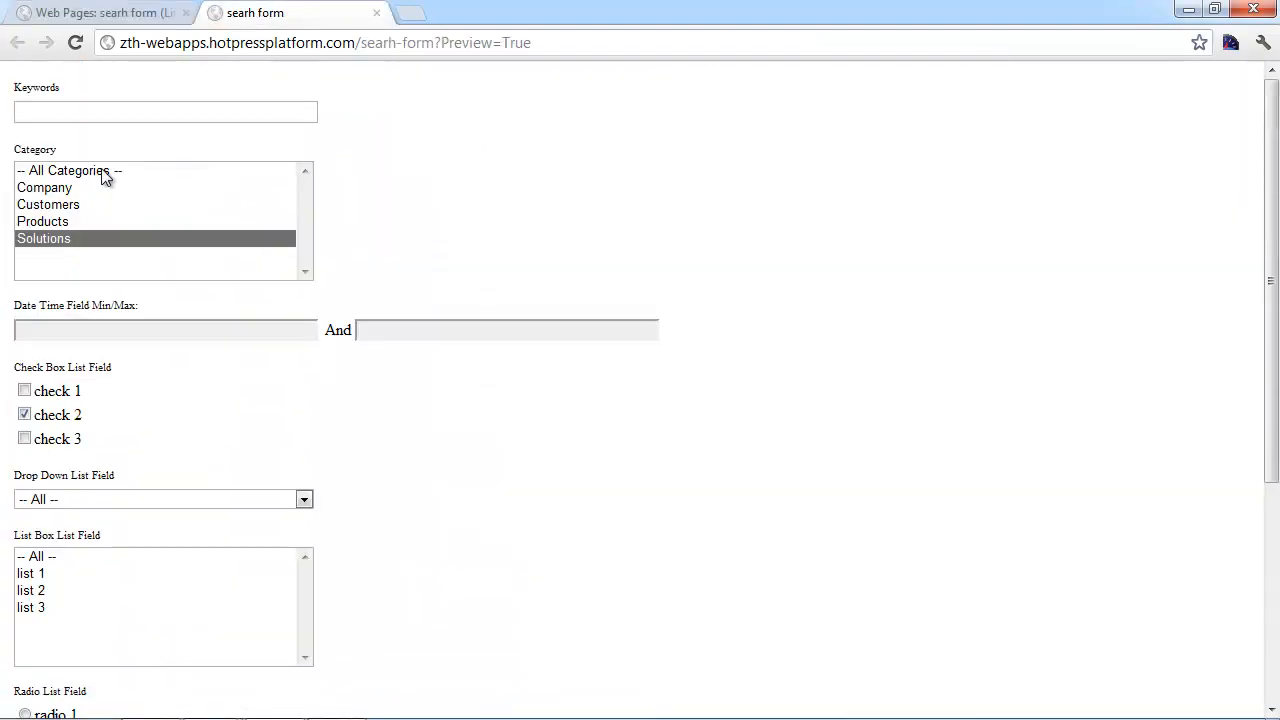
{"action": "left_click", "coordinate": [219, 54]}
{"action": "key", "text": "Return"}
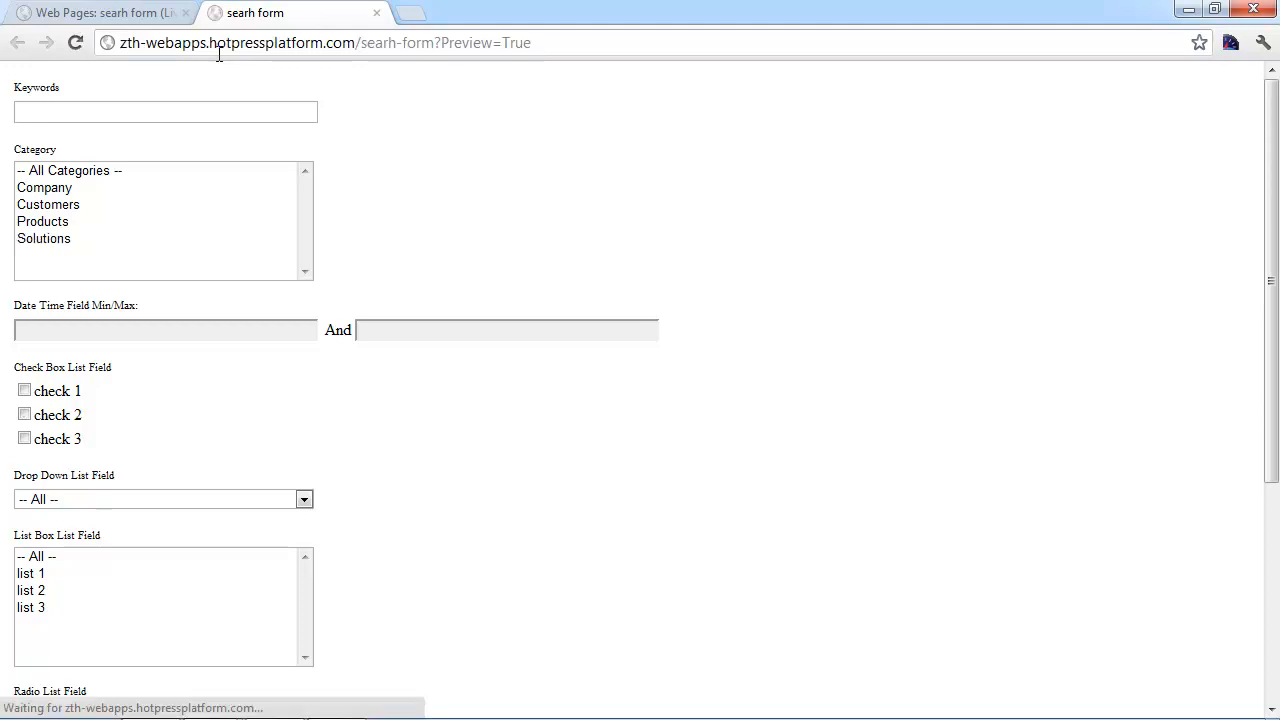
{"action": "left_click", "coordinate": [100, 114]}
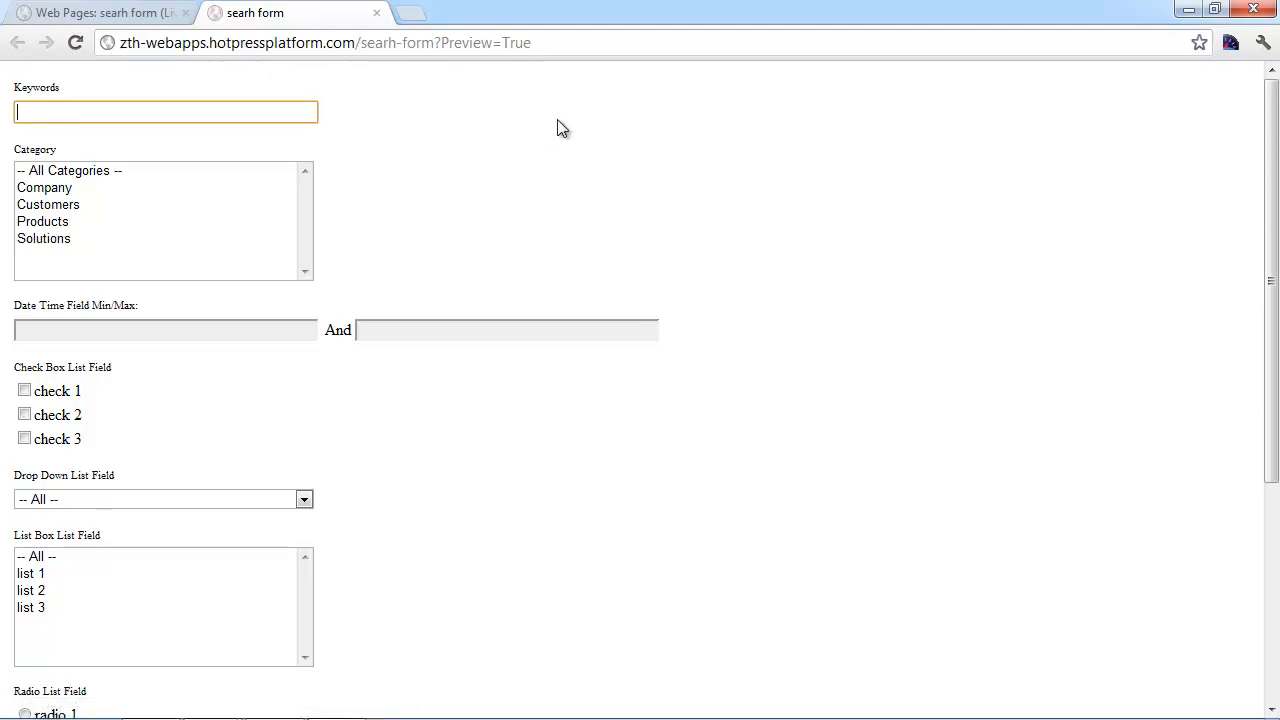
{"action": "scroll", "coordinate": [737, 460], "scroll_direction": "down", "scroll_amount": 4}
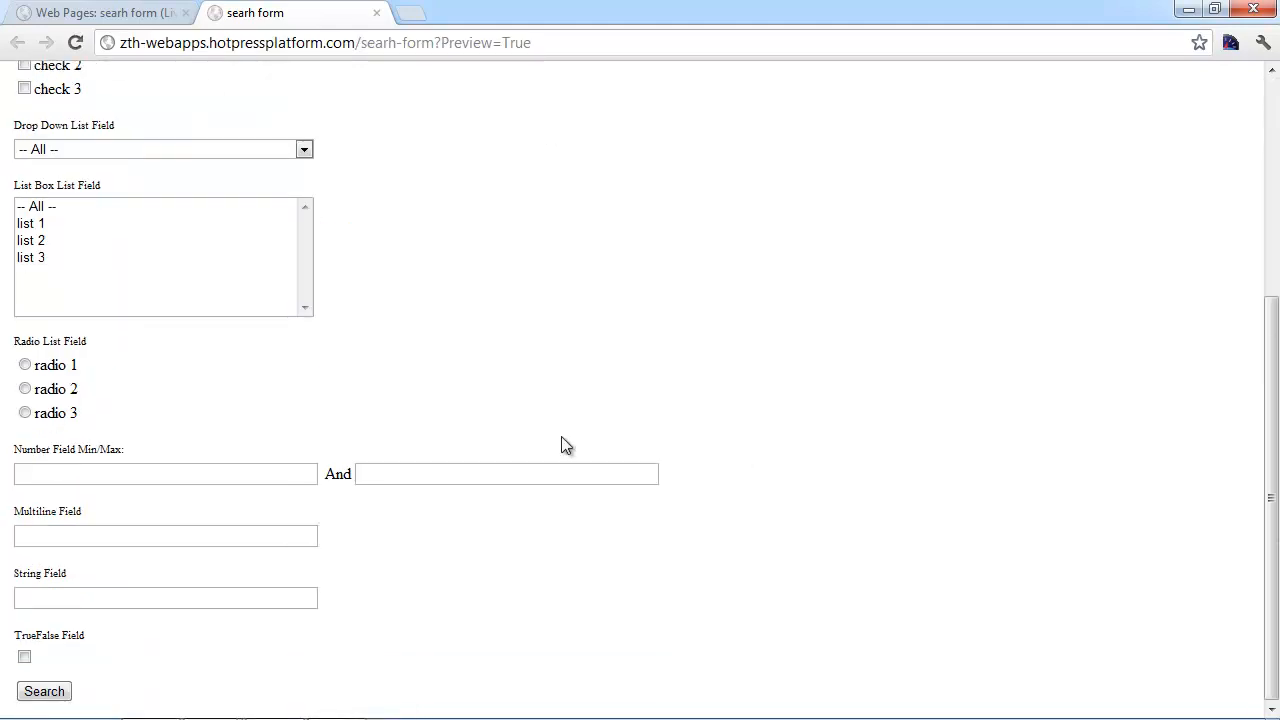
{"action": "left_click", "coordinate": [61, 698]}
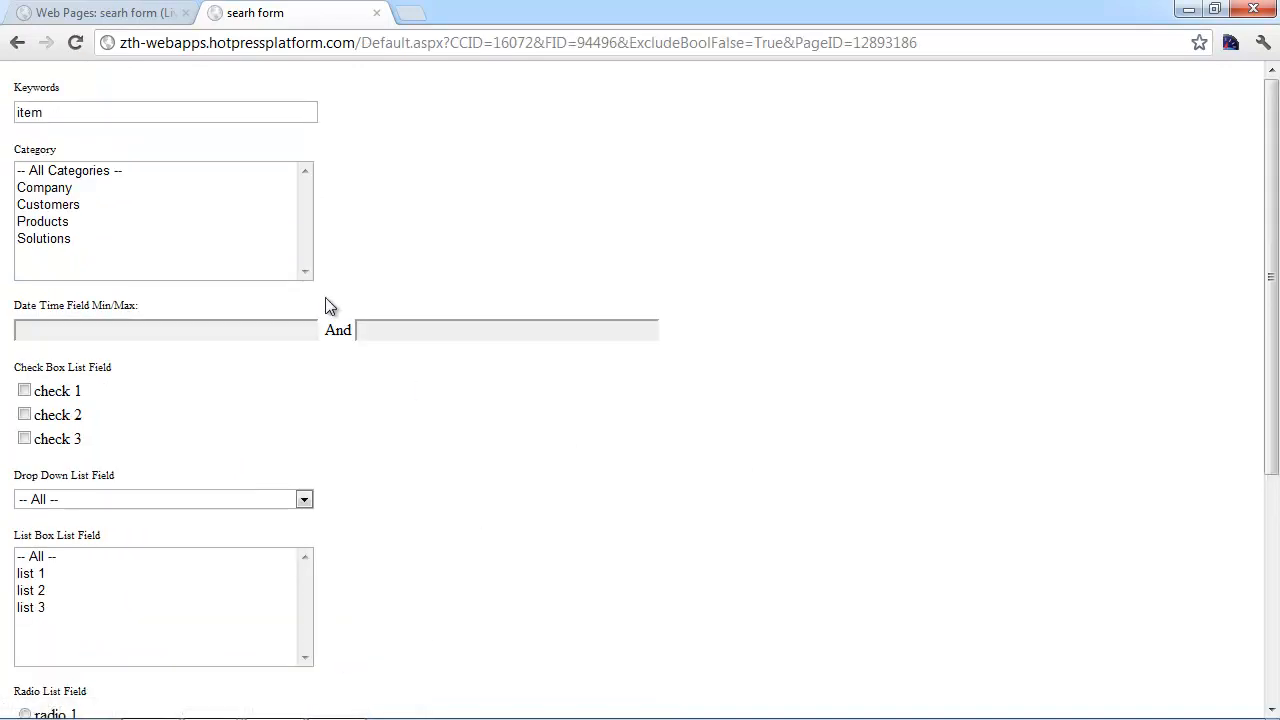
{"action": "scroll", "coordinate": [325, 297], "scroll_direction": "down", "scroll_amount": 5}
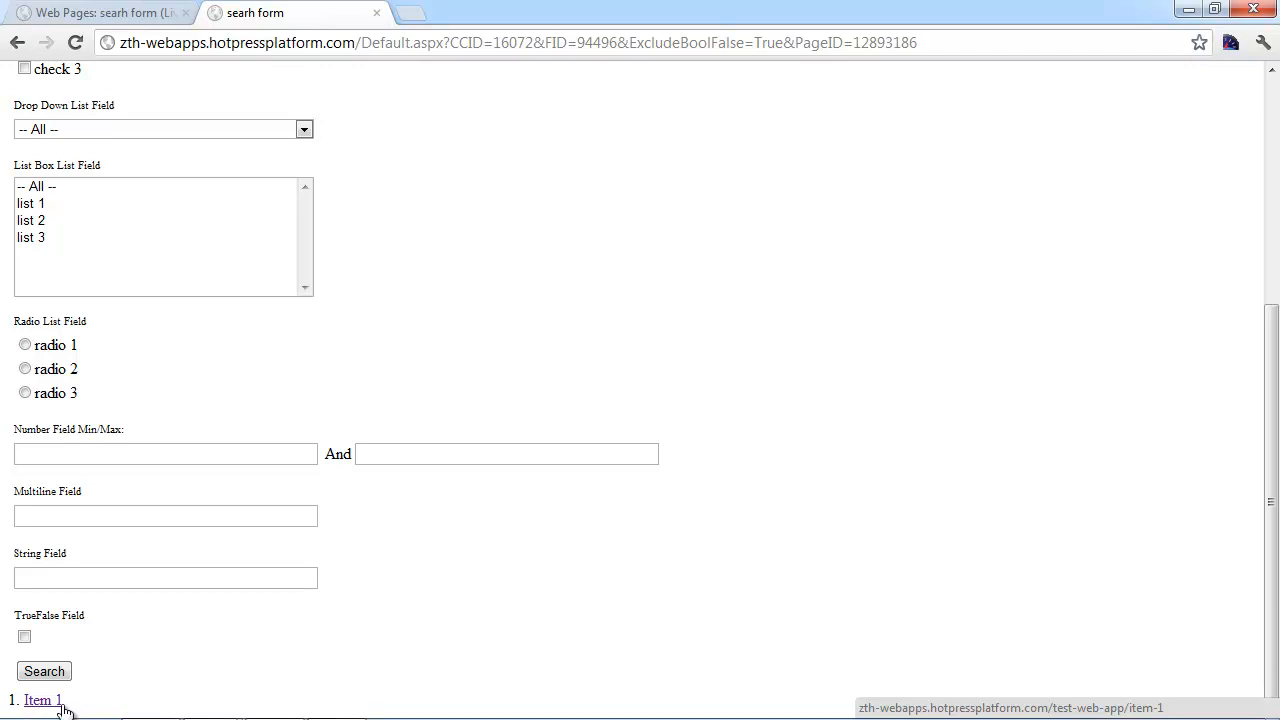
Replace the keyword with 1, run the search again and view the results below the form.
{"action": "scroll", "coordinate": [83, 707], "scroll_direction": "up", "scroll_amount": 4}
{"action": "double_click", "coordinate": [66, 112]}
{"action": "type", "text": "1"}
{"action": "scroll", "coordinate": [197, 617], "scroll_direction": "down", "scroll_amount": 3}
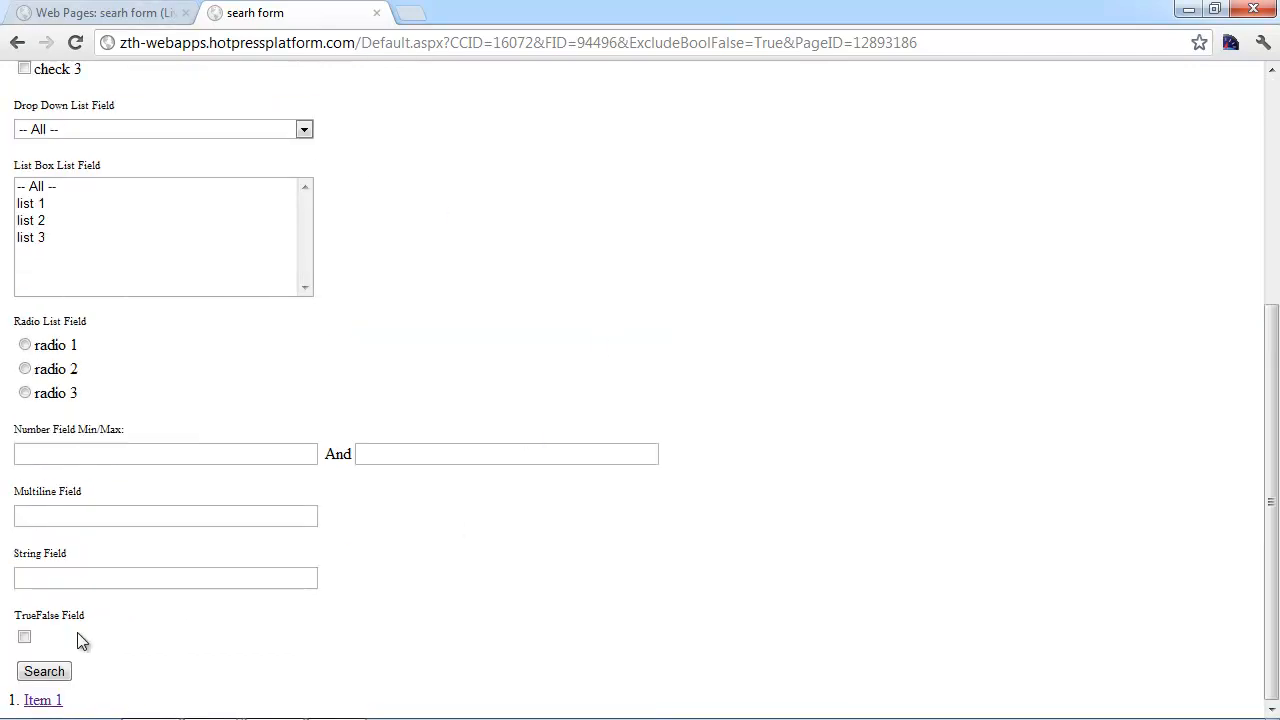
{"action": "left_click", "coordinate": [40, 668]}
{"action": "scroll", "coordinate": [443, 532], "scroll_direction": "down", "scroll_amount": 4}
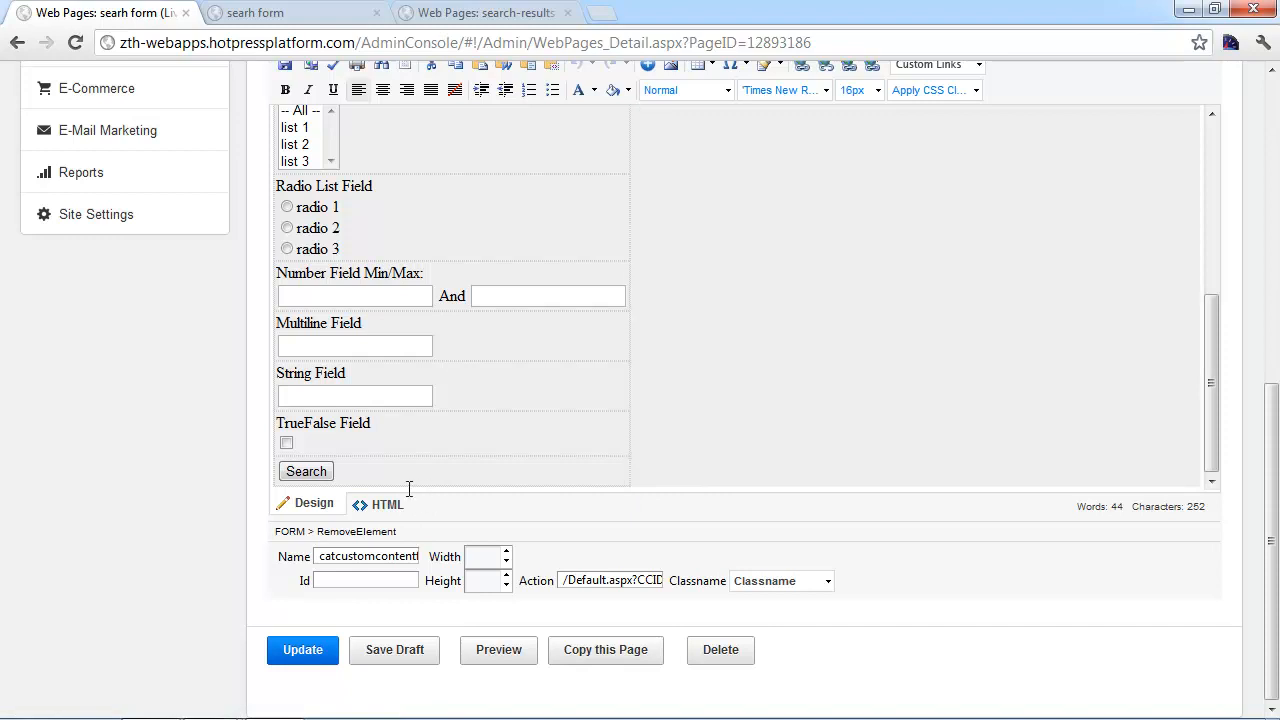
Review the search-results page's name and its {module_webappsresults} content.
{"action": "left_click", "coordinate": [490, 12]}
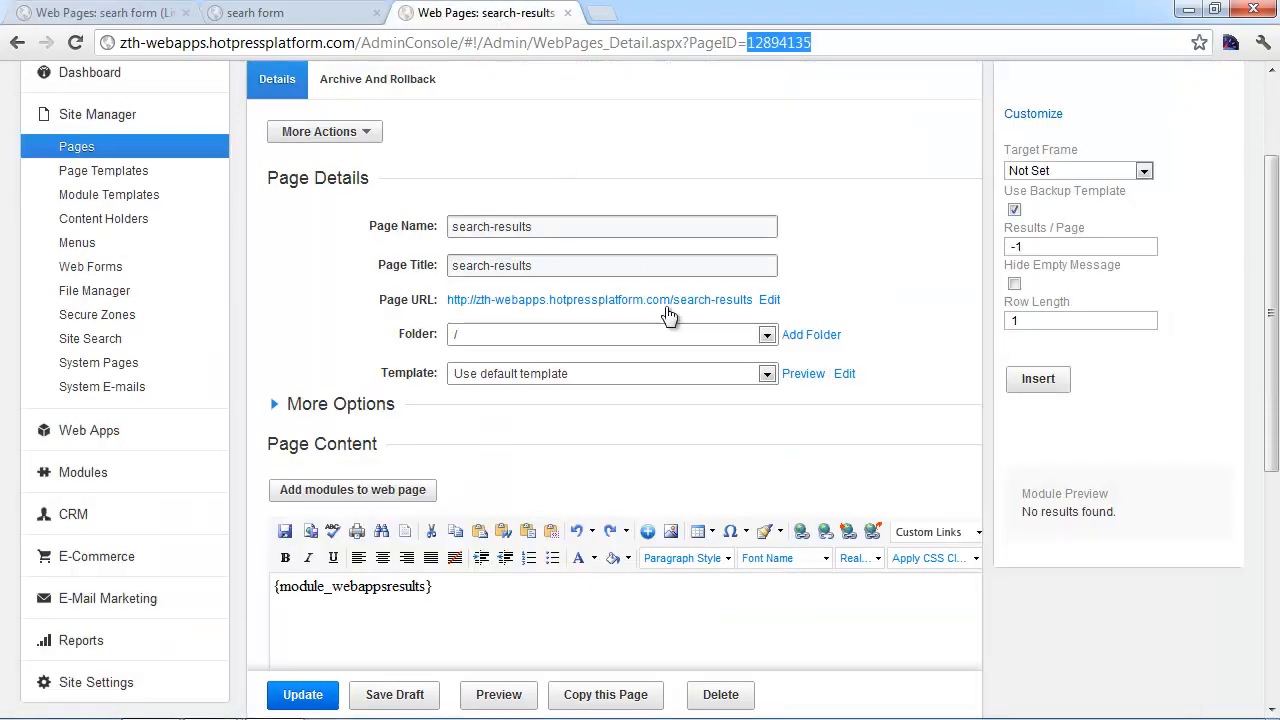
{"action": "triple_click", "coordinate": [560, 227]}
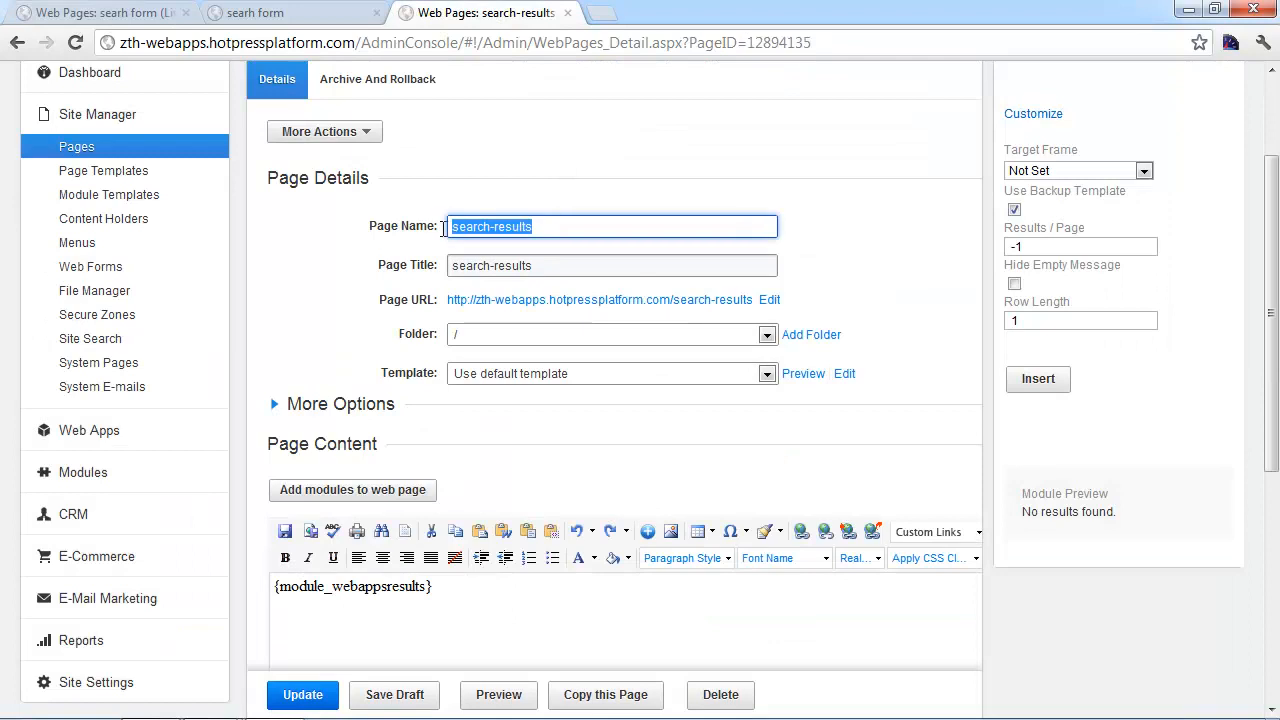
{"action": "scroll", "coordinate": [741, 642], "scroll_direction": "down", "scroll_amount": 2}
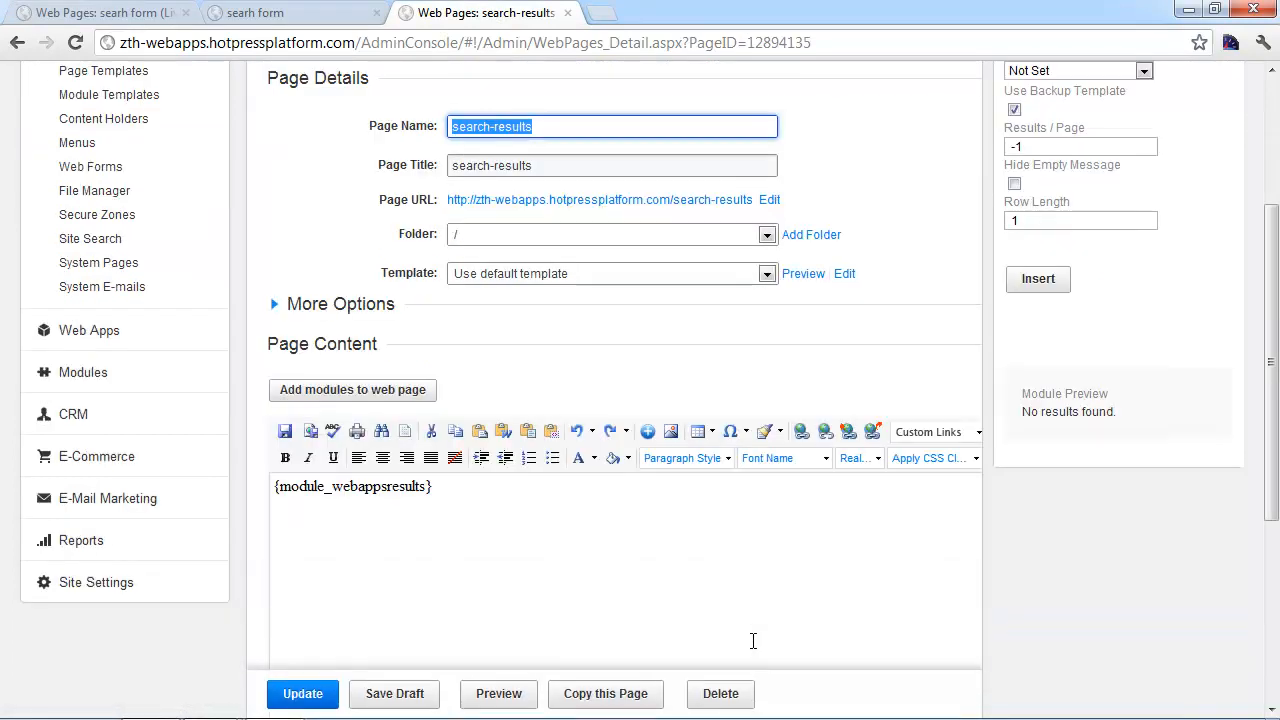
{"action": "left_click_drag", "start_coordinate": [450, 386], "coordinate": [272, 389]}
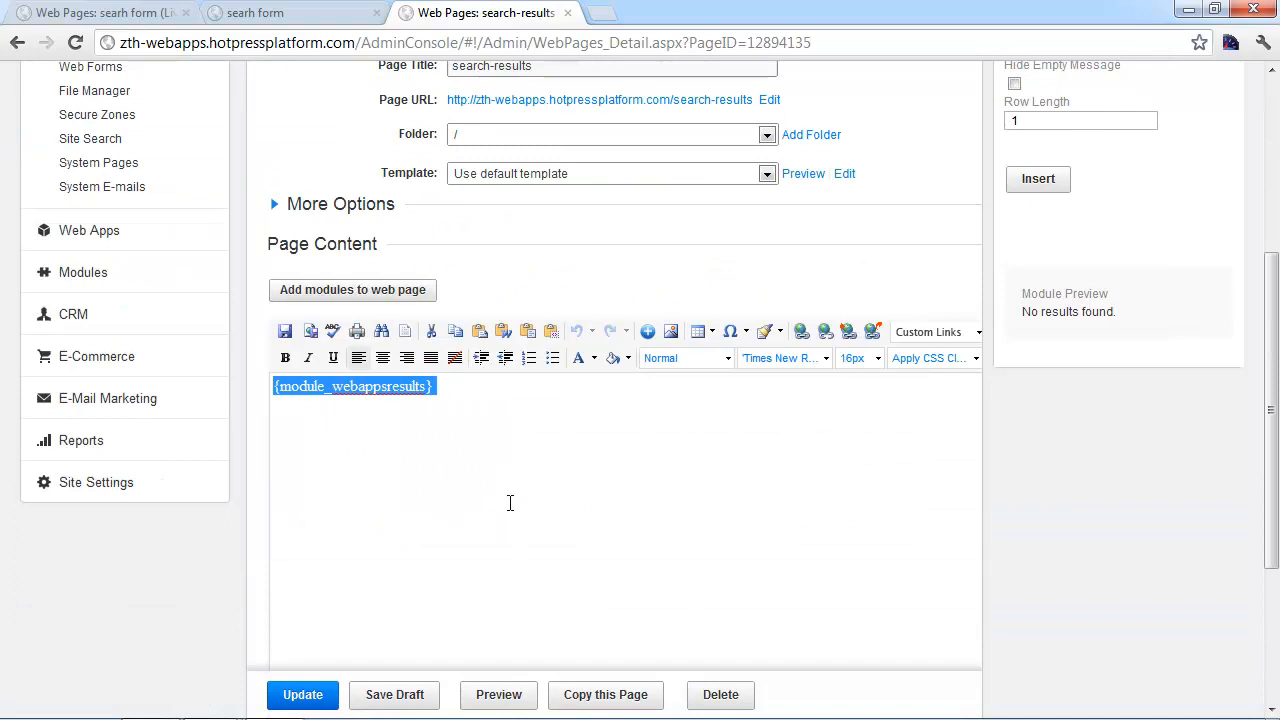
{"action": "scroll", "coordinate": [425, 488], "scroll_direction": "down", "scroll_amount": 2}
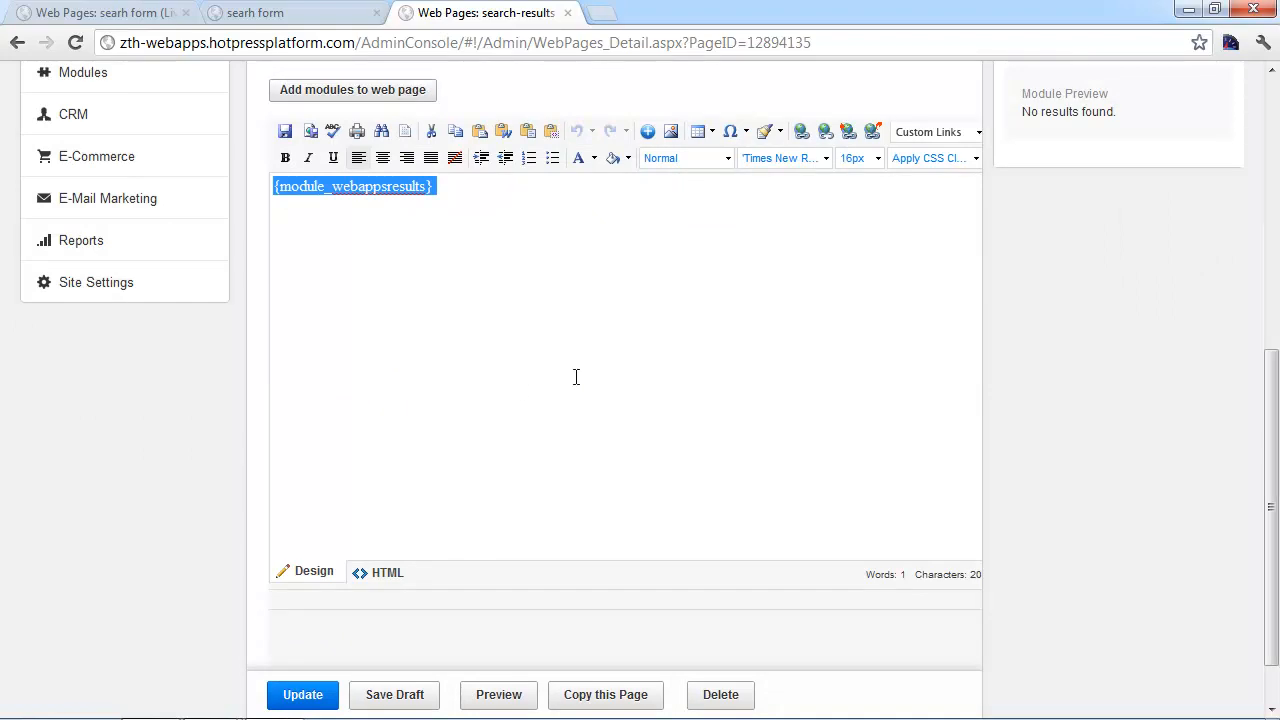
Copy the search-results page's ID, 12894135, from the end of its address.
{"action": "double_click", "coordinate": [785, 47]}
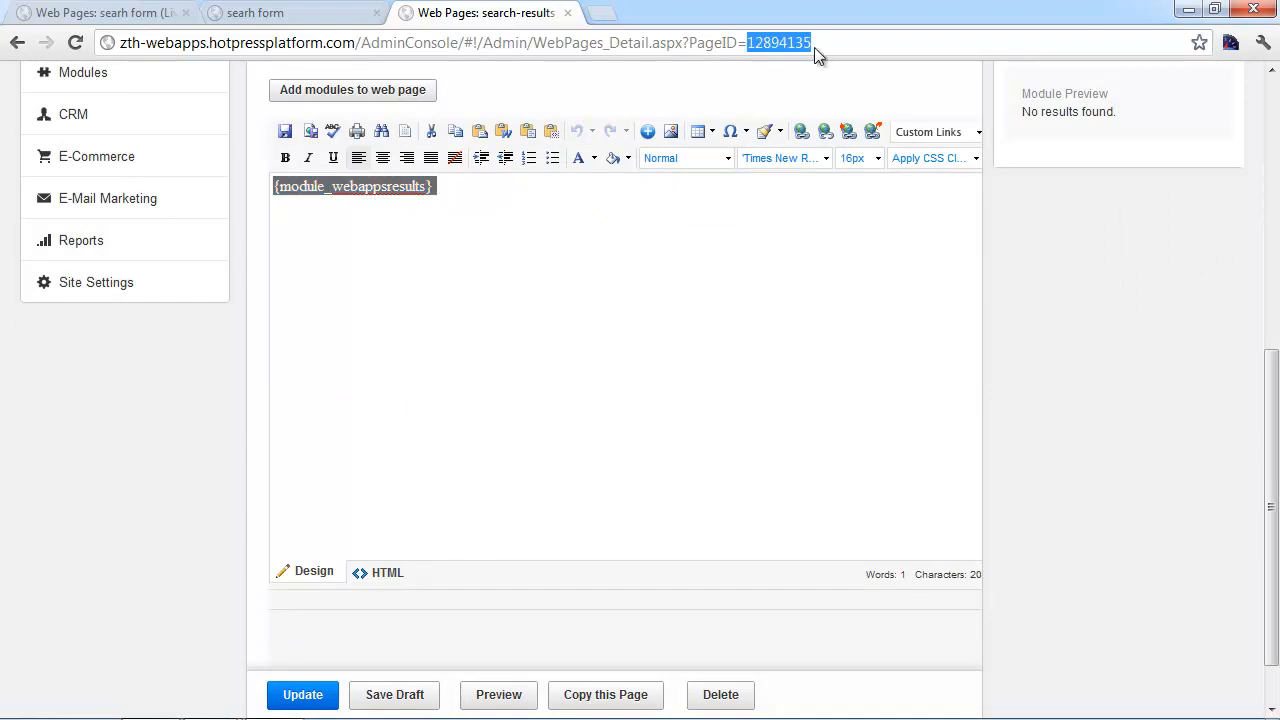
{"action": "left_click_drag", "start_coordinate": [848, 47], "coordinate": [746, 45]}
{"action": "scroll", "coordinate": [640, 365], "scroll_direction": "up", "scroll_amount": 1}
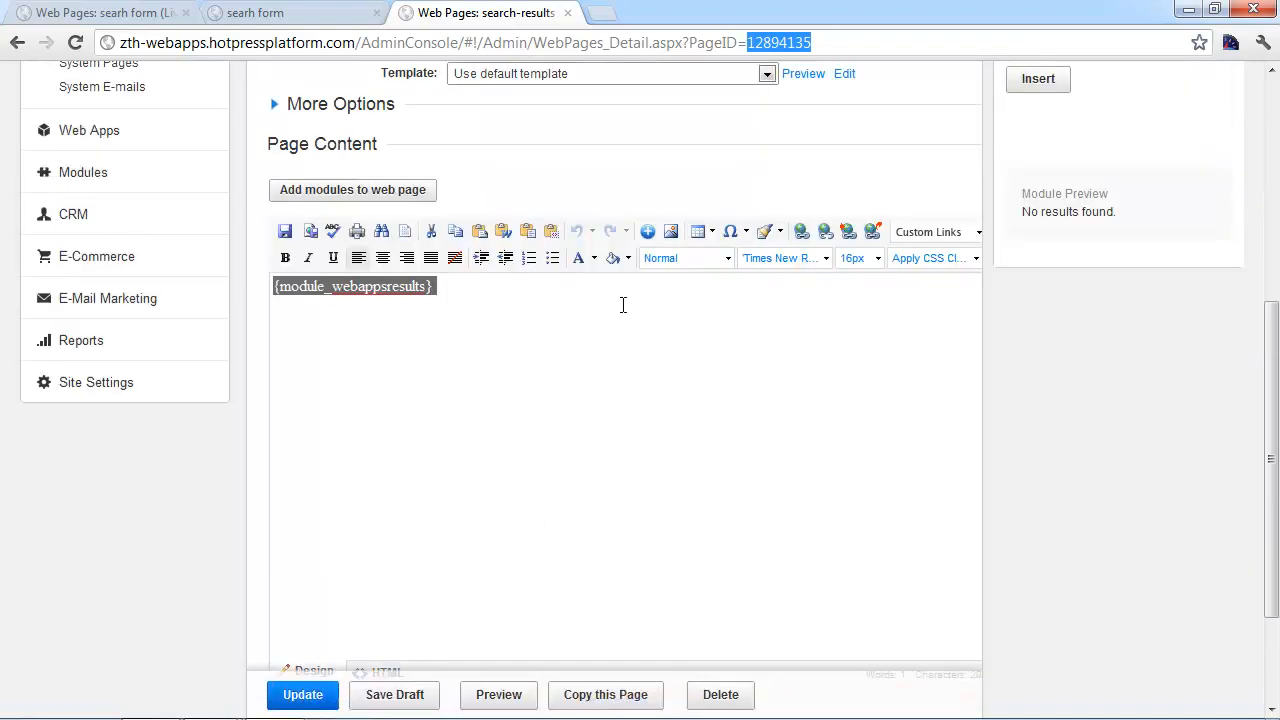
{"action": "right_click", "coordinate": [798, 42]}
{"action": "left_click", "coordinate": [834, 102]}
Return to the searh form page's editor and show the page content as HTML.
{"action": "left_click", "coordinate": [285, 12]}
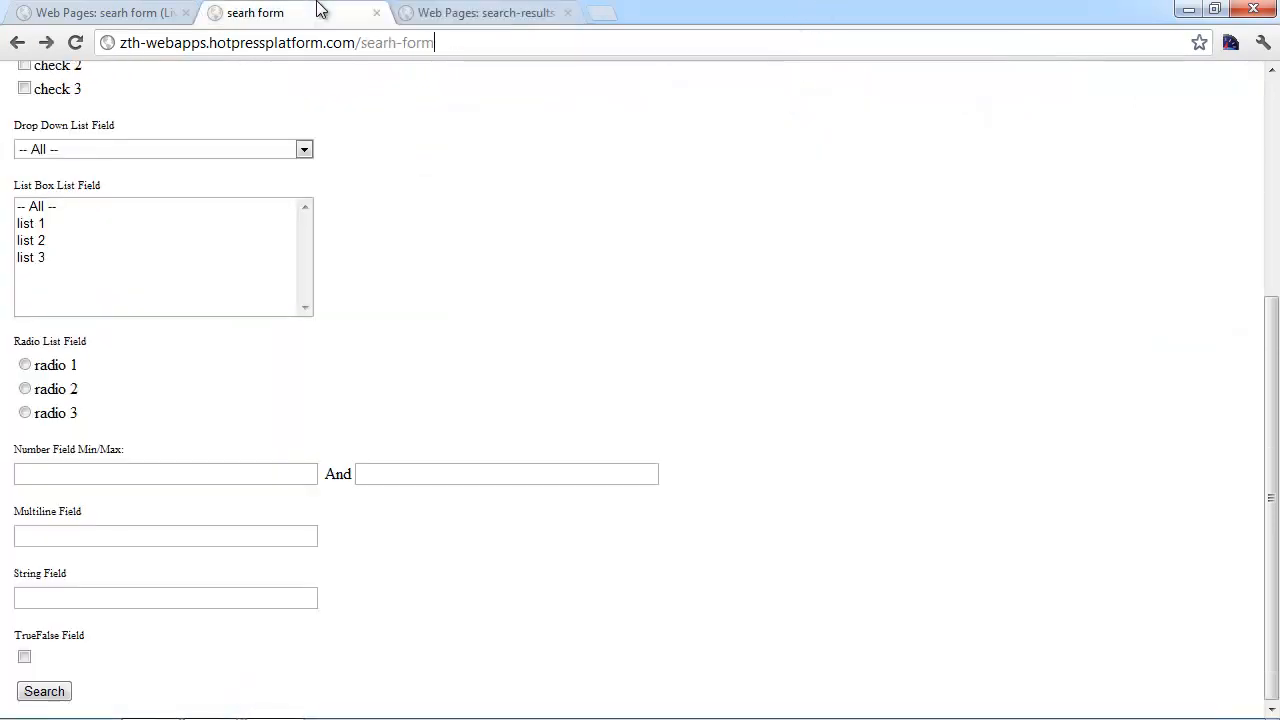
{"action": "left_click", "coordinate": [104, 8]}
{"action": "scroll", "coordinate": [862, 233], "scroll_direction": "up", "scroll_amount": 5}
{"action": "left_click_drag", "start_coordinate": [1266, 466], "coordinate": [1273, 301]}
{"action": "left_click", "coordinate": [917, 491]}
{"action": "scroll", "coordinate": [915, 490], "scroll_direction": "down", "scroll_amount": 3}
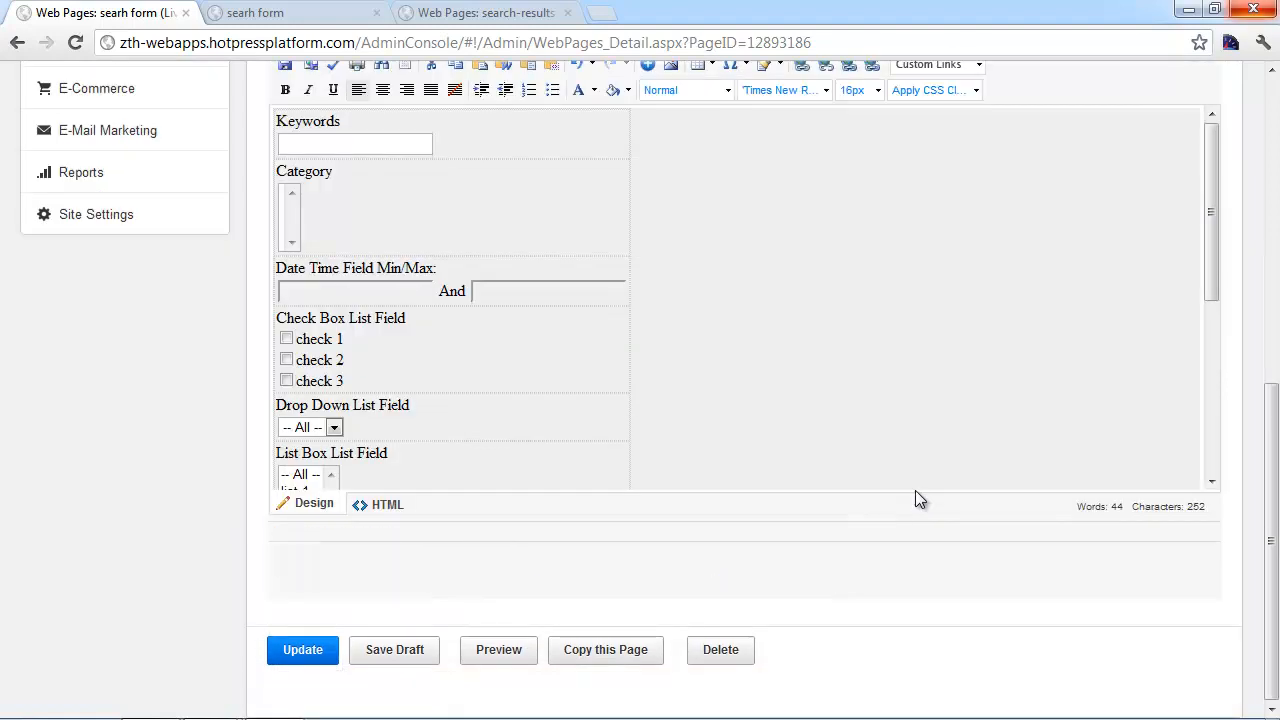
{"action": "left_click", "coordinate": [387, 506]}
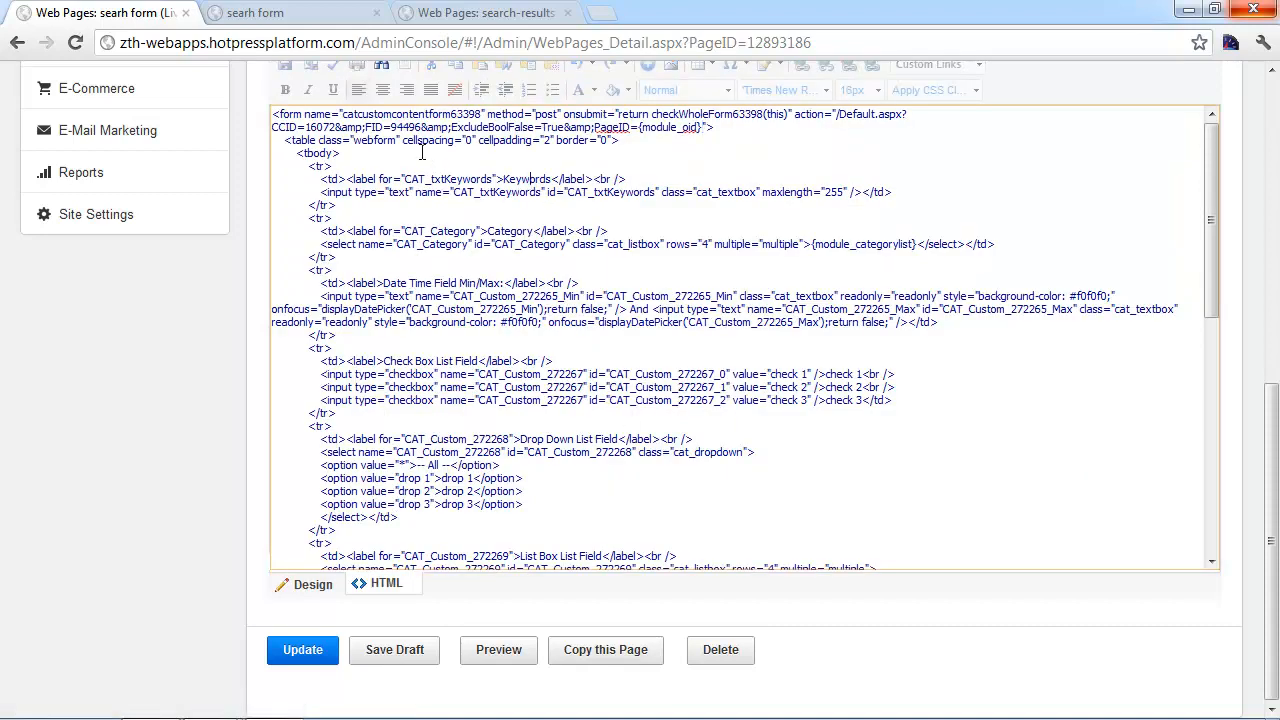
Replace {module_oid} in the form action's PageID parameter with the copied ID 12894135.
{"action": "left_click_drag", "start_coordinate": [747, 126], "coordinate": [224, 100]}
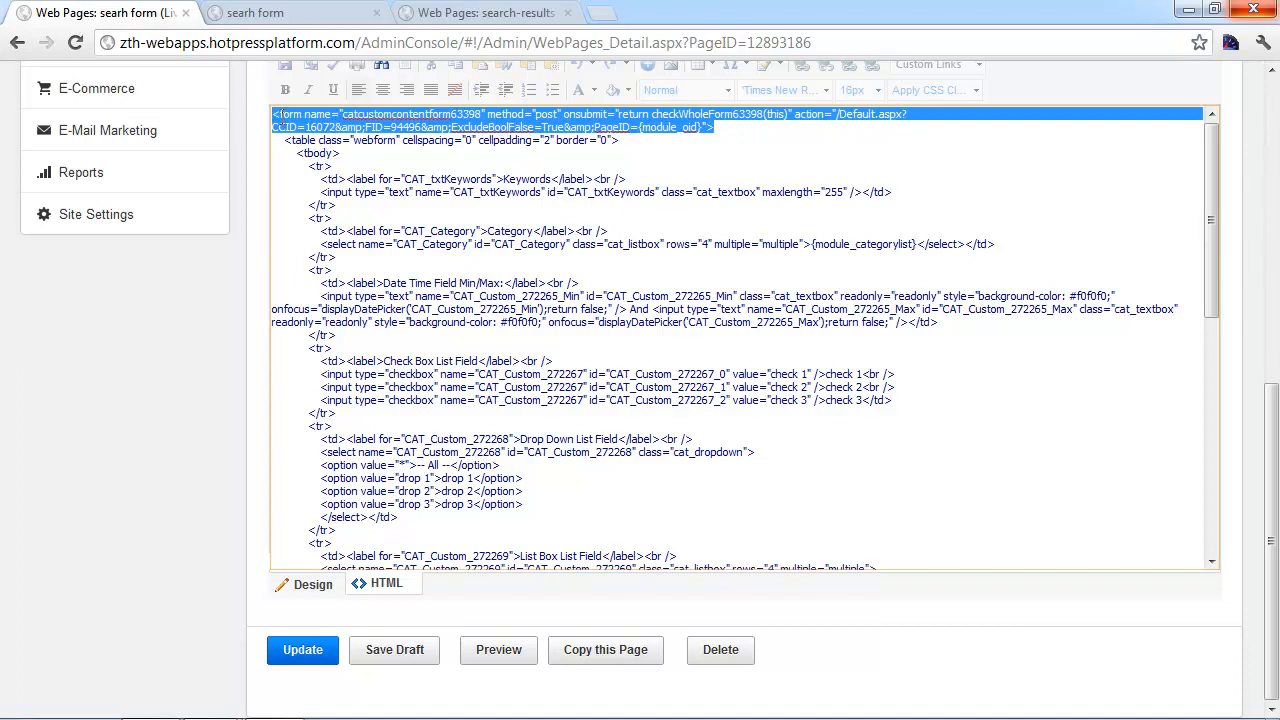
{"action": "left_click", "coordinate": [281, 115]}
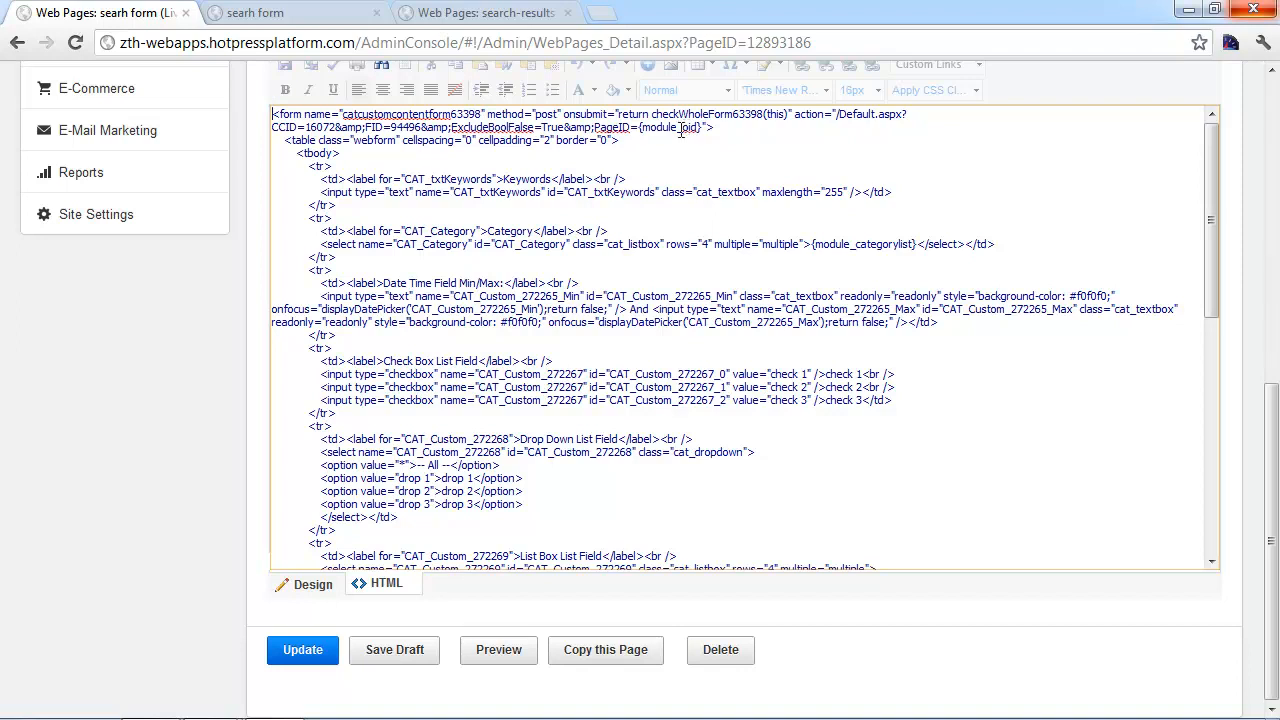
{"action": "left_click_drag", "start_coordinate": [543, 127], "coordinate": [699, 129]}
{"action": "left_click", "coordinate": [546, 127]}
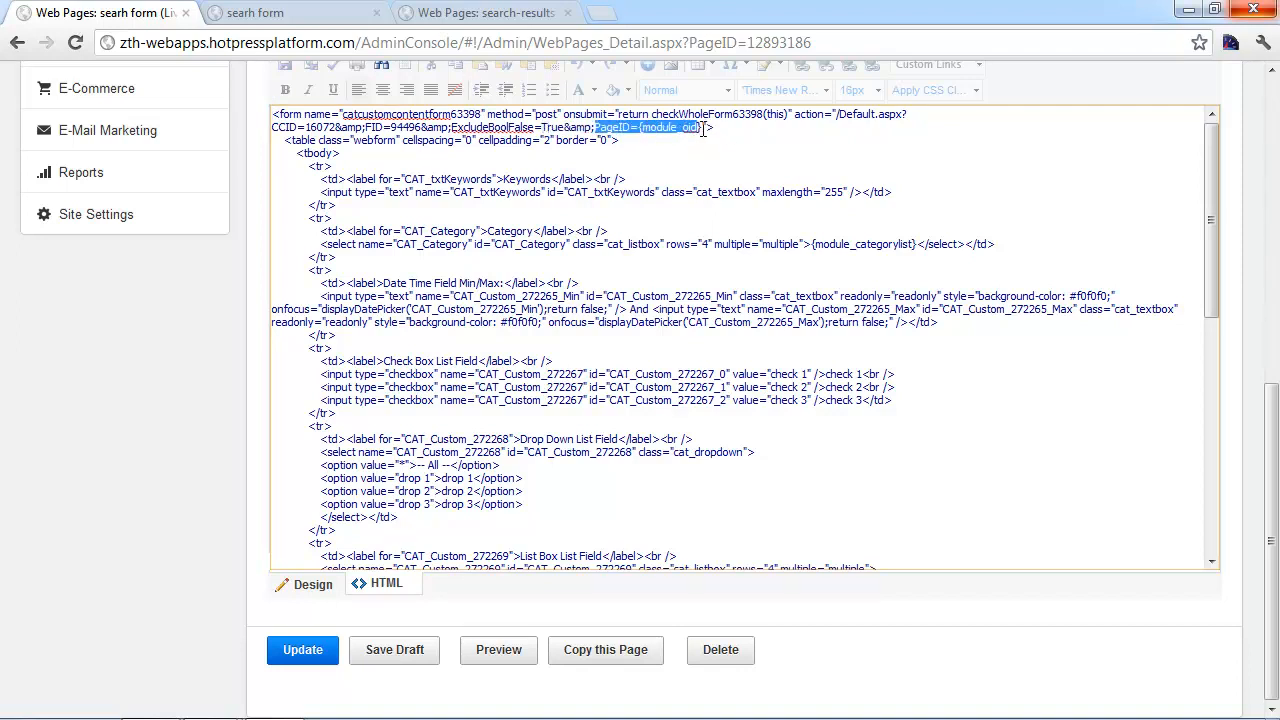
{"action": "left_click", "coordinate": [705, 127]}
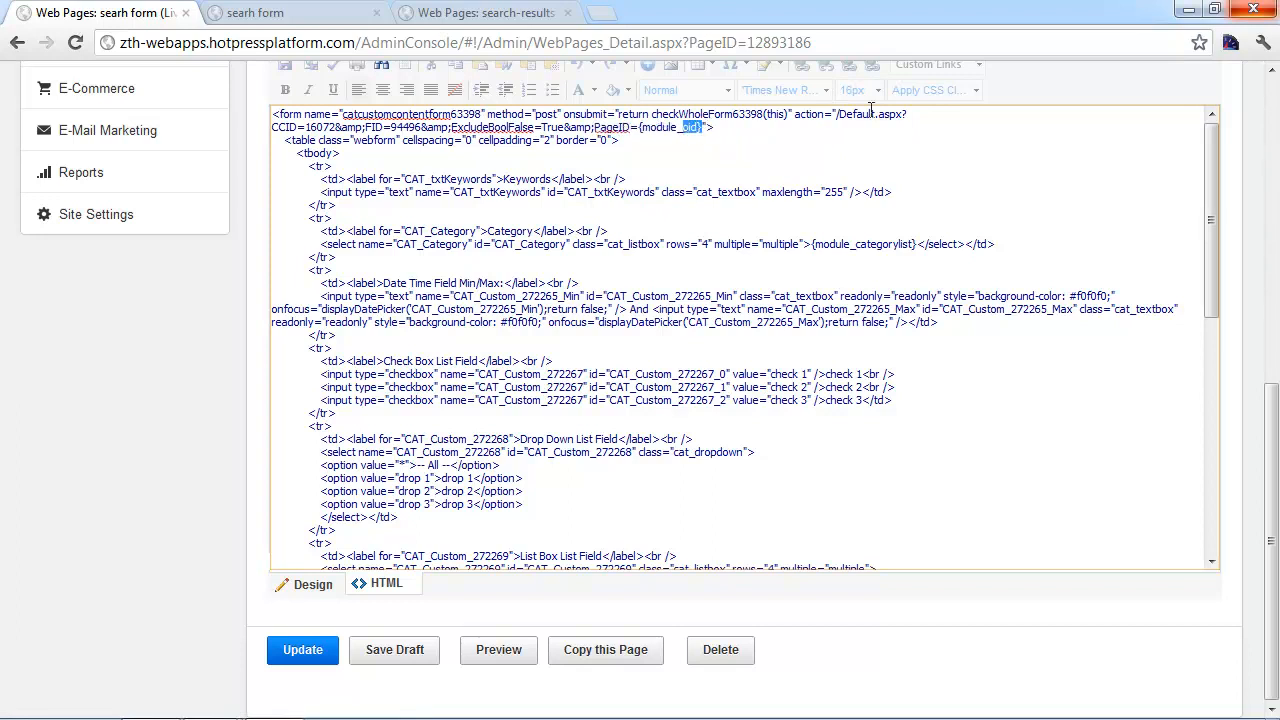
{"action": "key", "text": "shift+Left"}
{"action": "key", "text": "shift+Left"}
{"action": "key", "text": "shift+Left"}
{"action": "key", "text": "ctrl+v"}
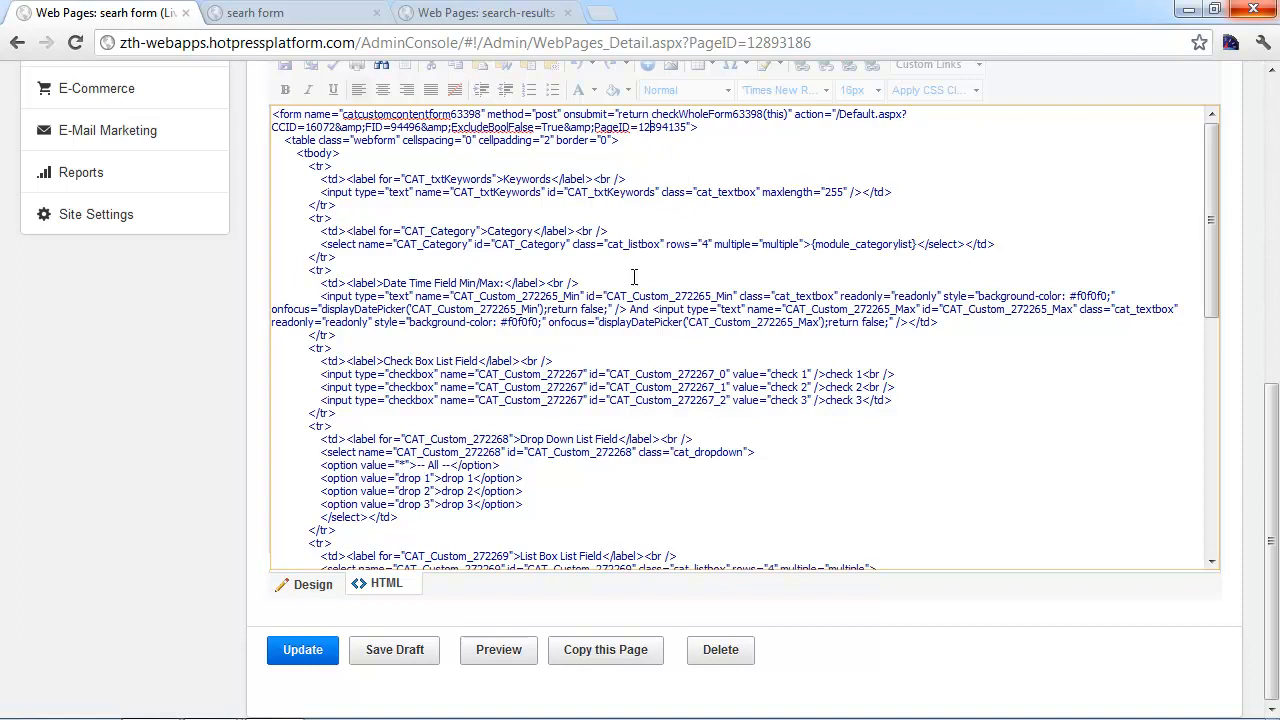
Save the updated searh form page and reload its live version.
{"action": "left_click", "coordinate": [298, 656]}
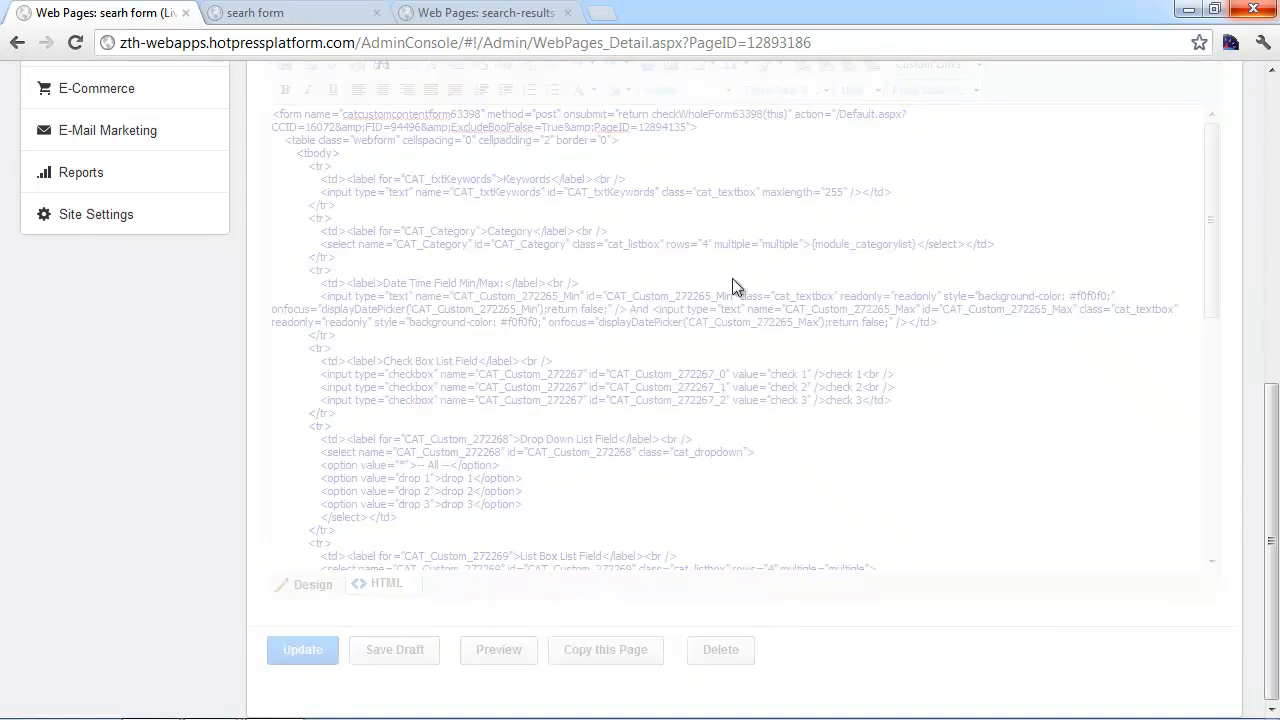
{"action": "left_click", "coordinate": [348, 18]}
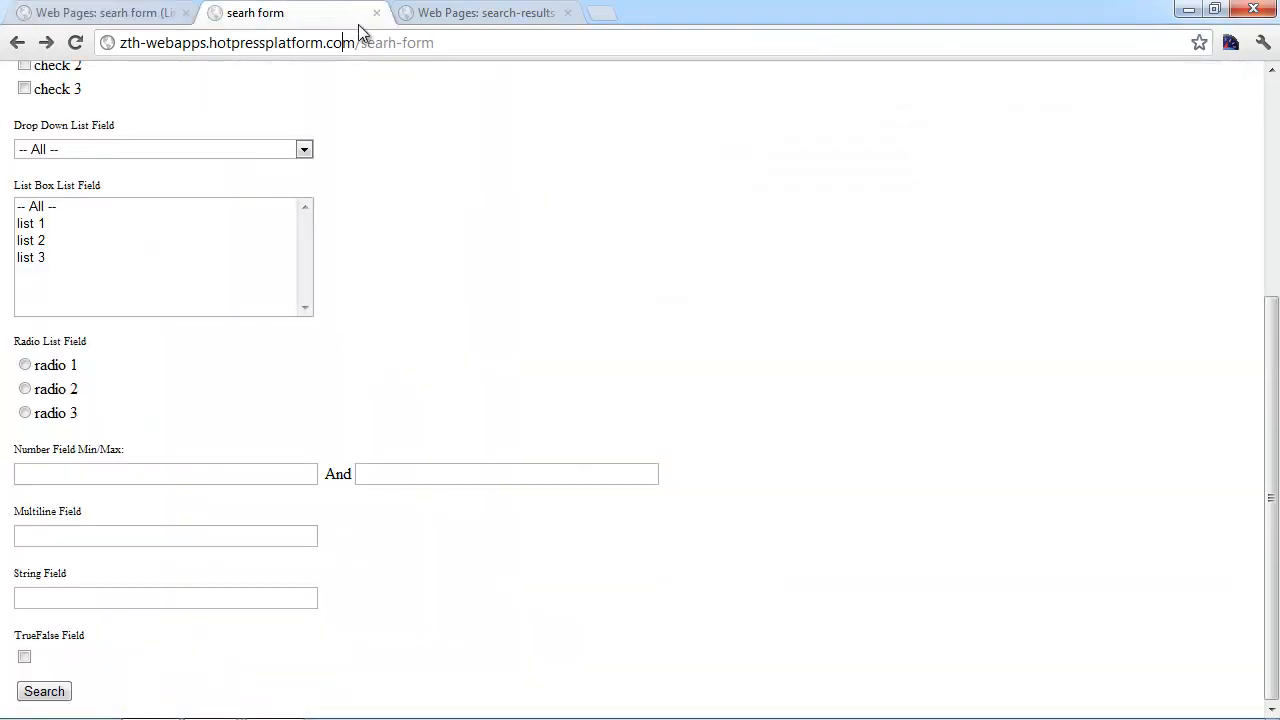
{"action": "key", "text": "Return"}
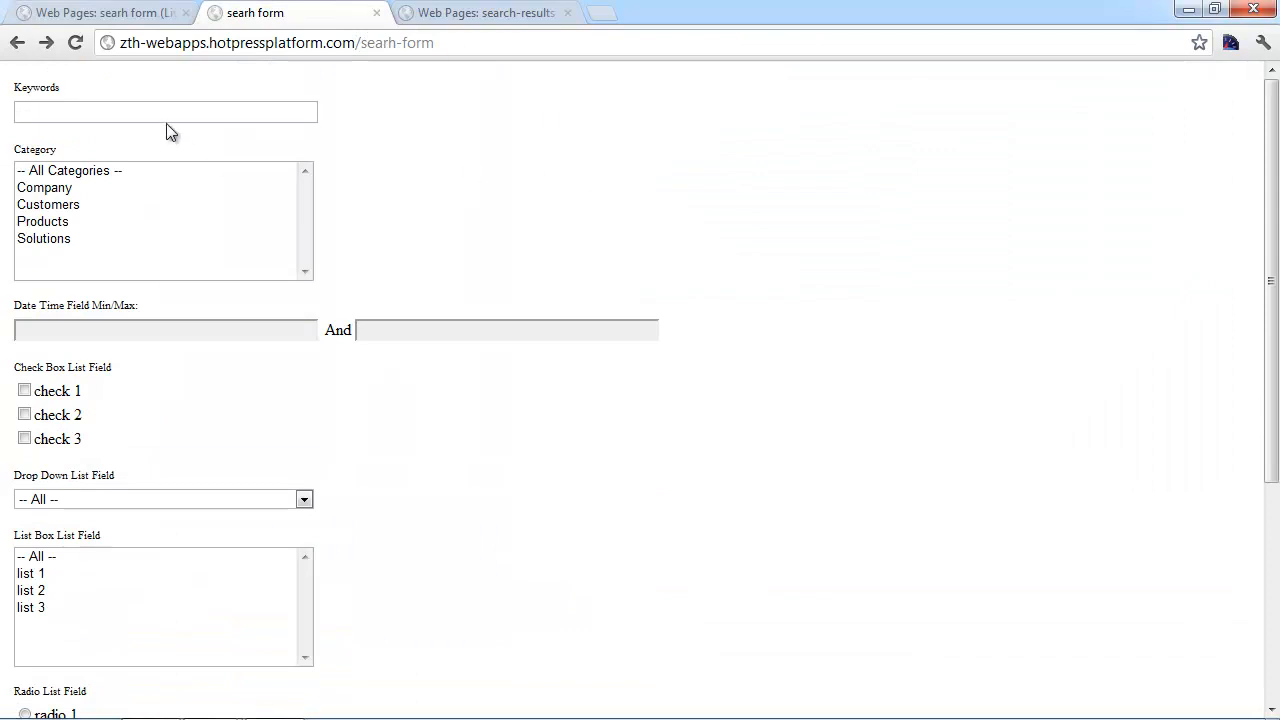
Search the live form for the keyword "item" and check the PageID in the results page's address.
{"action": "left_click", "coordinate": [98, 109]}
{"action": "type", "text": "item"}
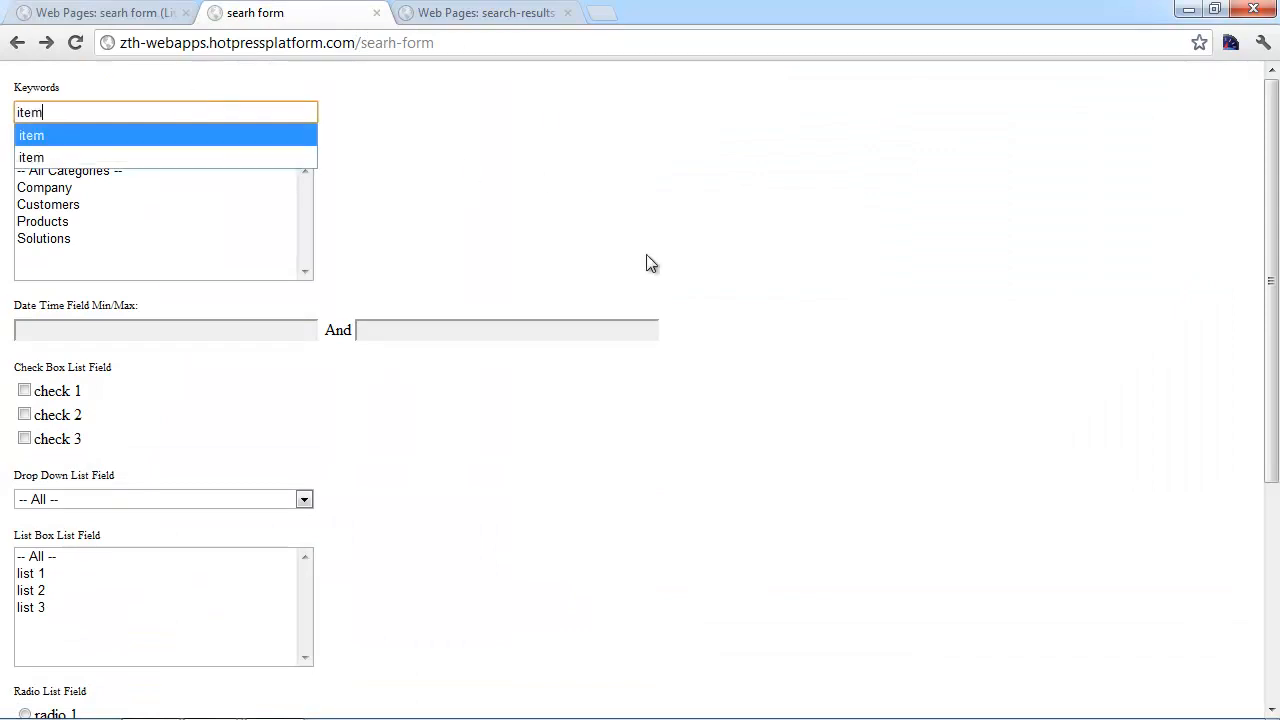
{"action": "scroll", "coordinate": [978, 459], "scroll_direction": "down", "scroll_amount": 4}
{"action": "left_click", "coordinate": [45, 692]}
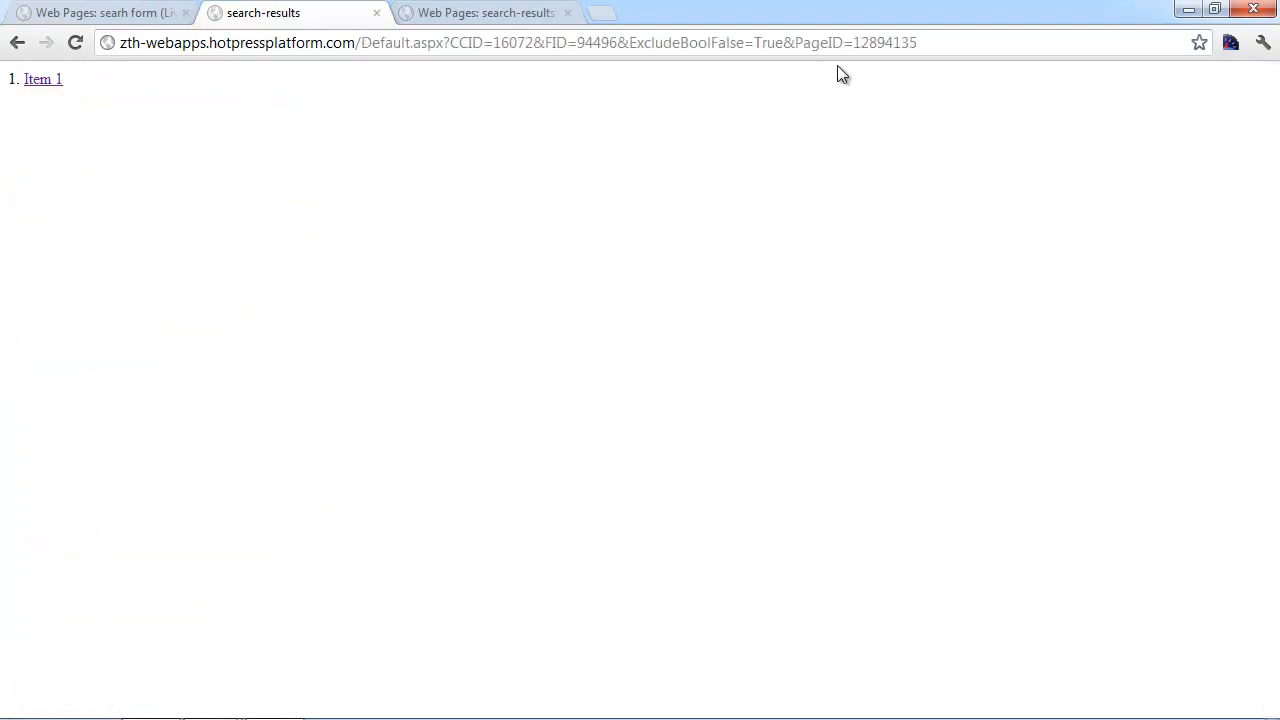
{"action": "left_click_drag", "start_coordinate": [959, 53], "coordinate": [356, 45]}
{"action": "left_click", "coordinate": [273, 142]}
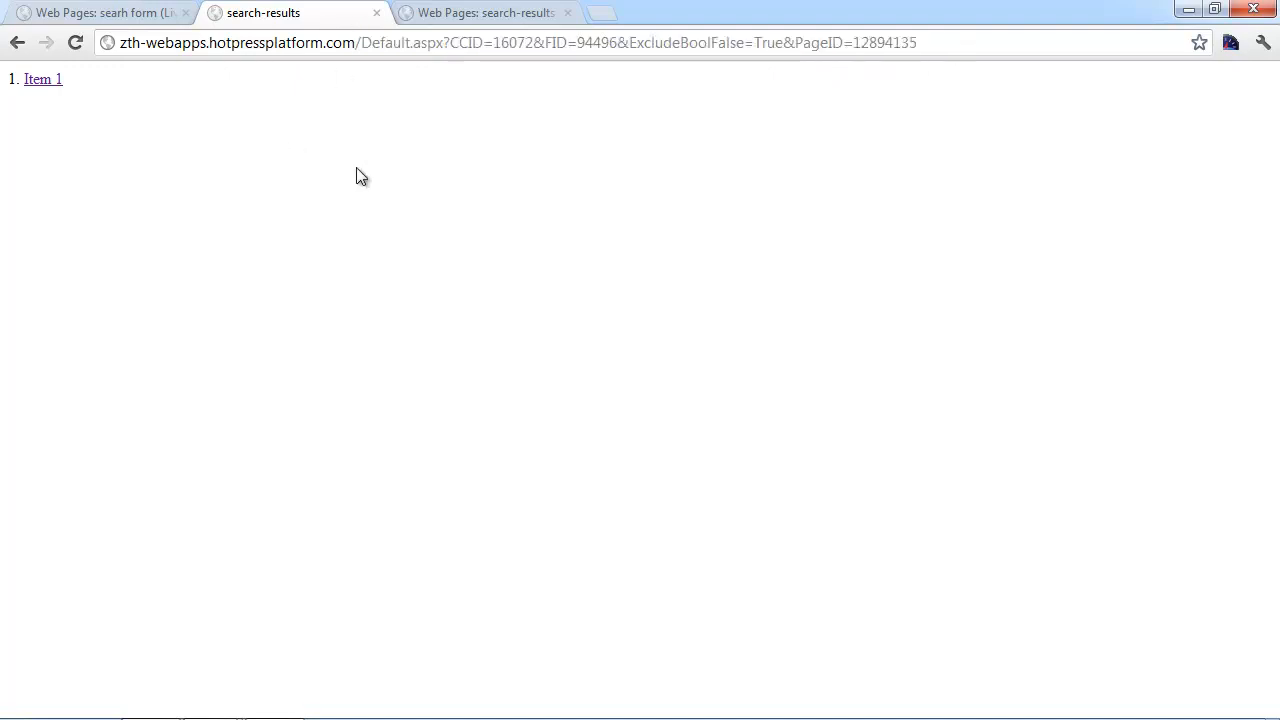